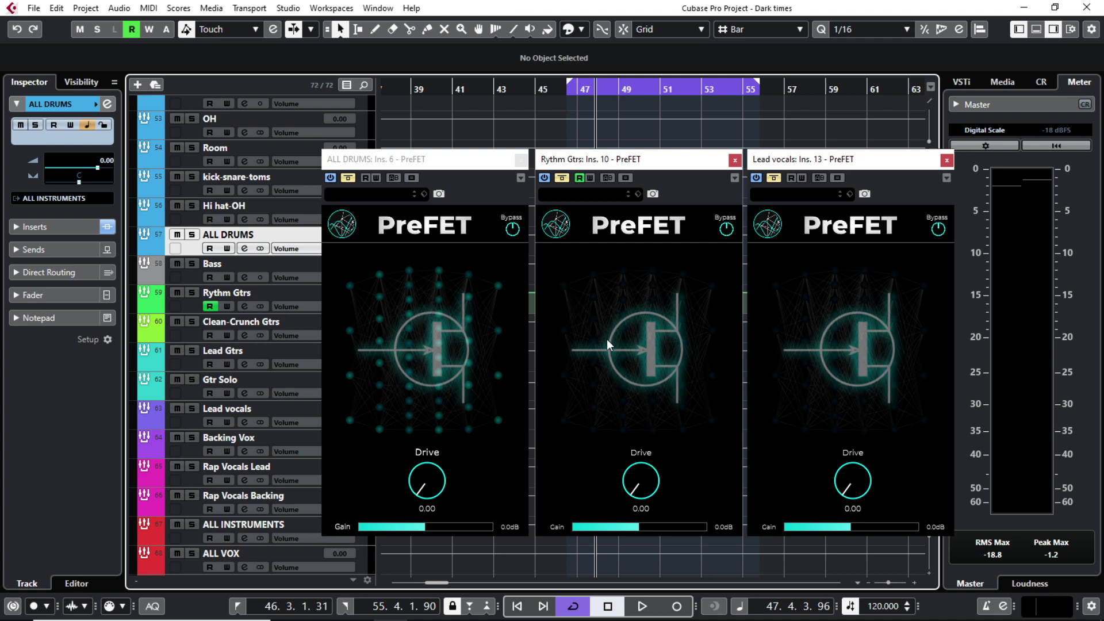
Solo ALL DRUMS during playback, take its PreFET out of bypass and raise the drive to 9.60
key(space)
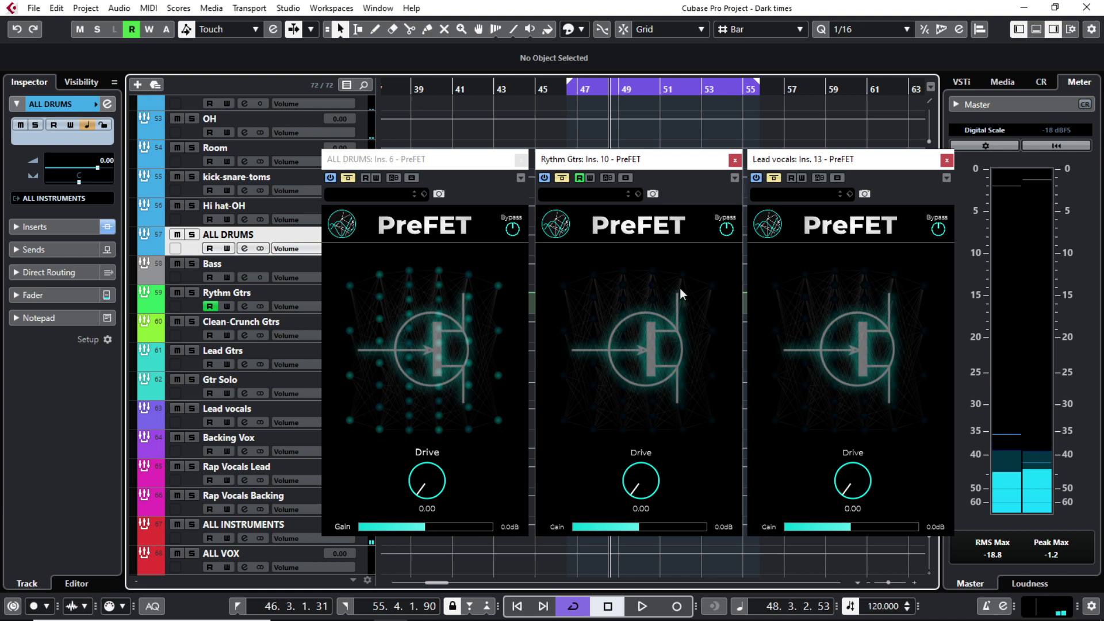
click(191, 234)
key(space)
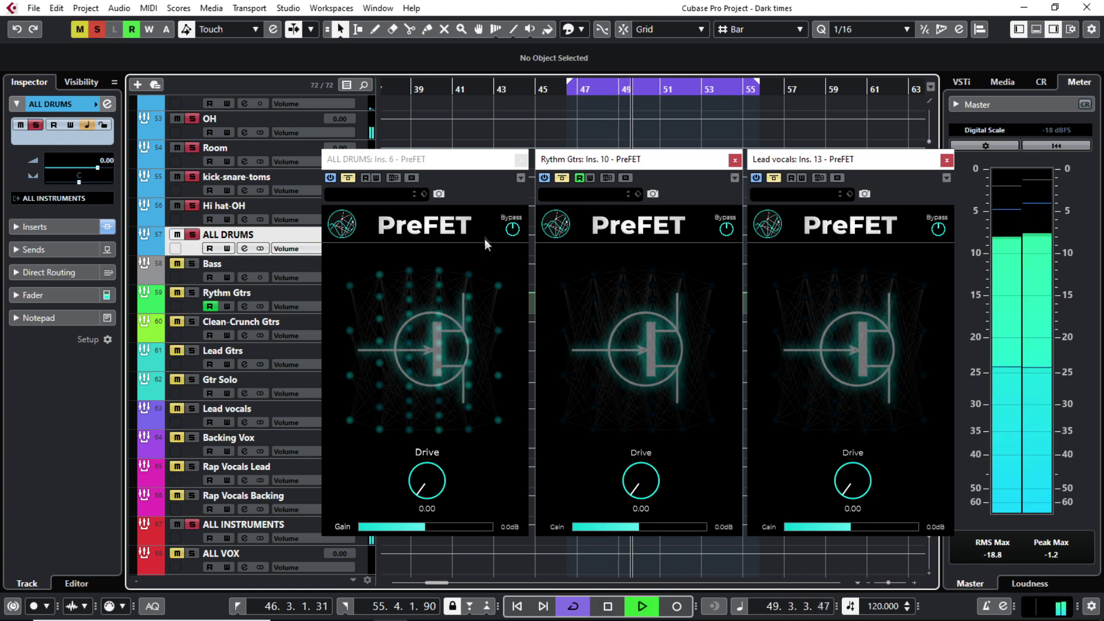
click(348, 178)
drag(431, 497, 423, 326)
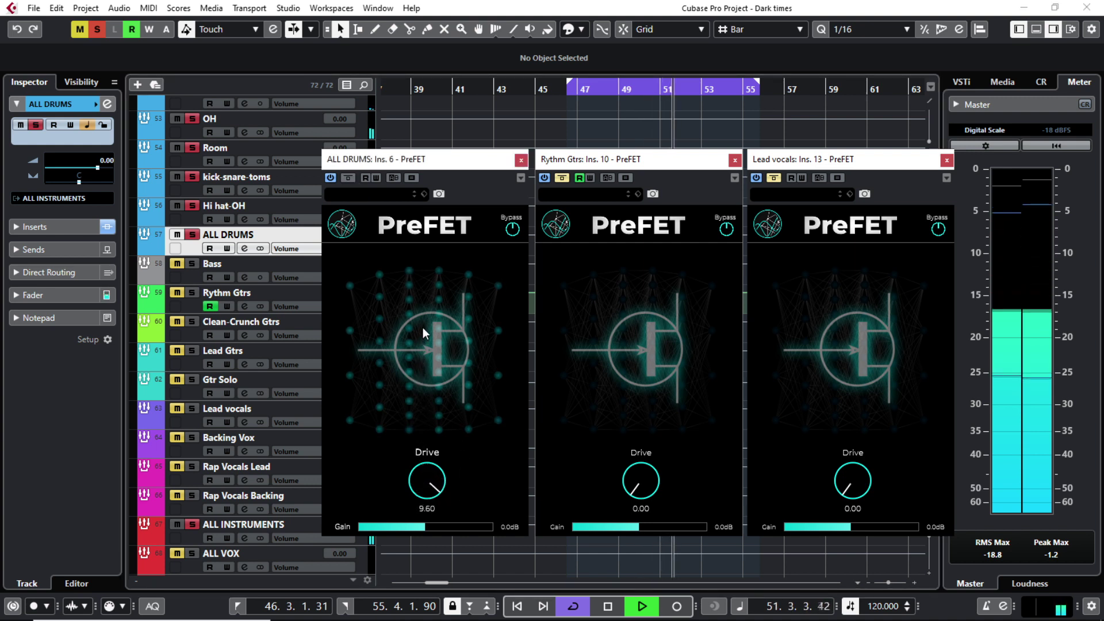
Level-match the ALL DRUMS PreFET against its bypassed sound, settling on drive 8.92 and gain 3.2 dB
drag(422, 526, 444, 541)
click(349, 178)
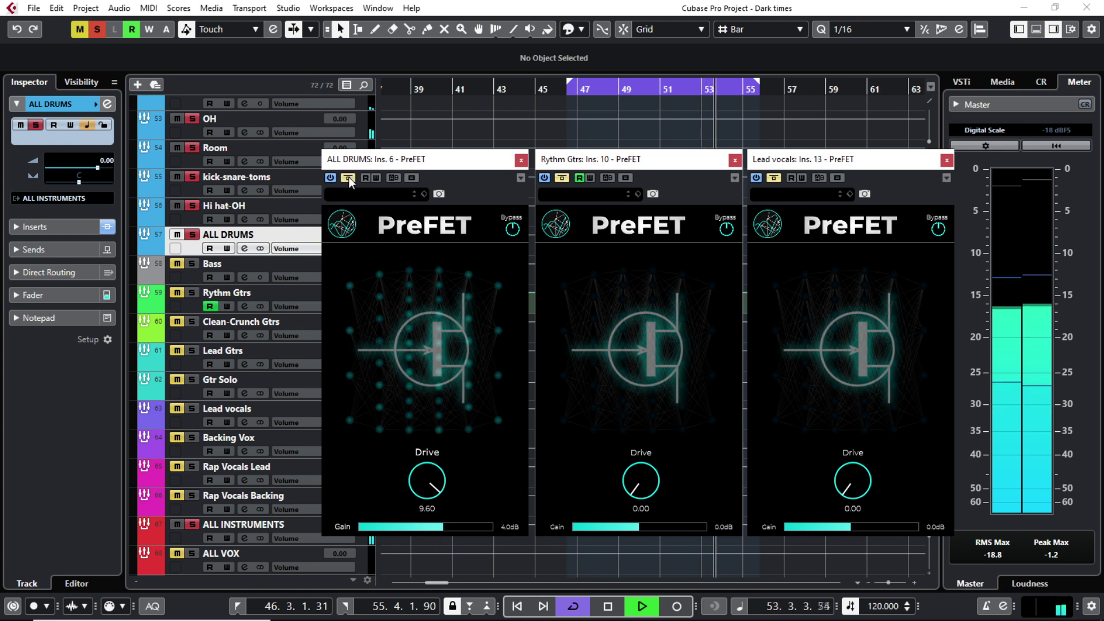
click(349, 177)
drag(444, 528, 451, 528)
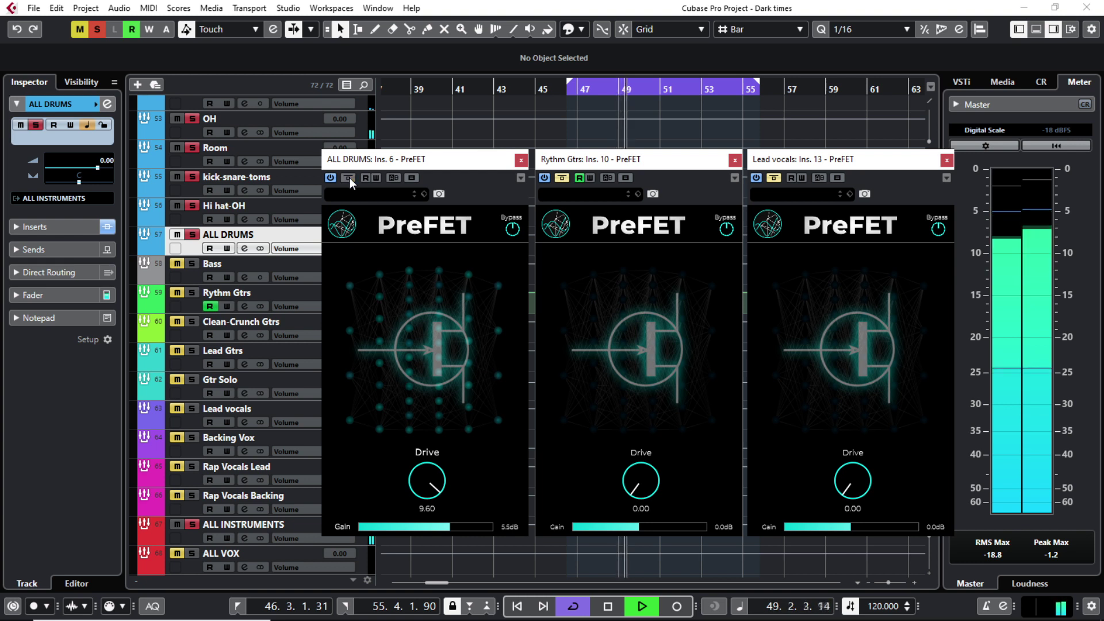
drag(432, 492, 433, 498)
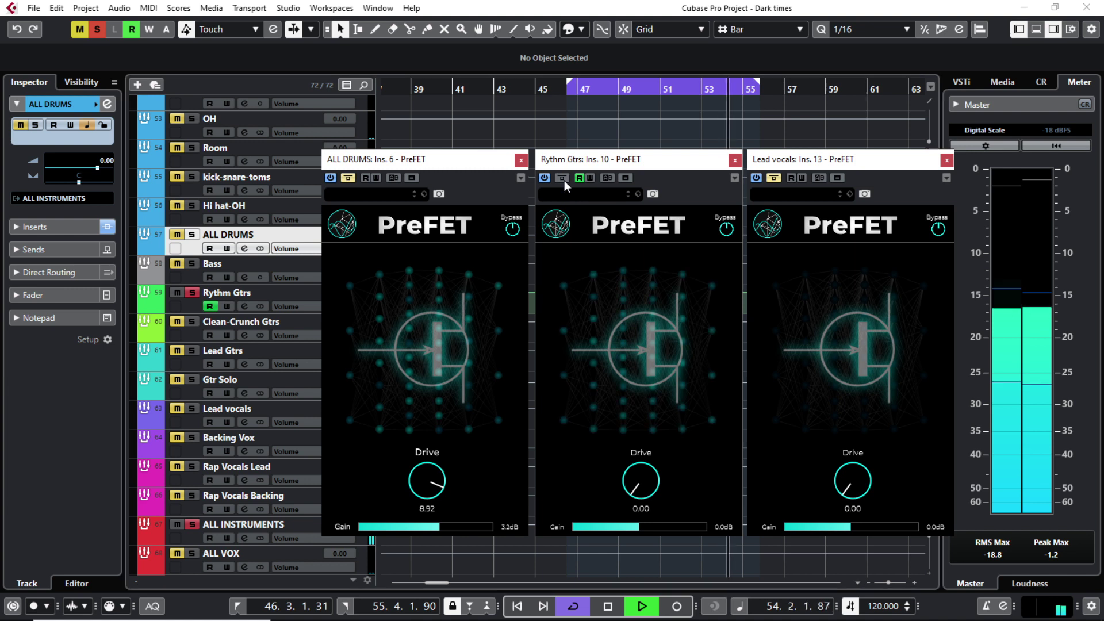
Compare the Rythm Gtrs PreFET with its bypassed sound and raise its drive to 8.76
click(563, 178)
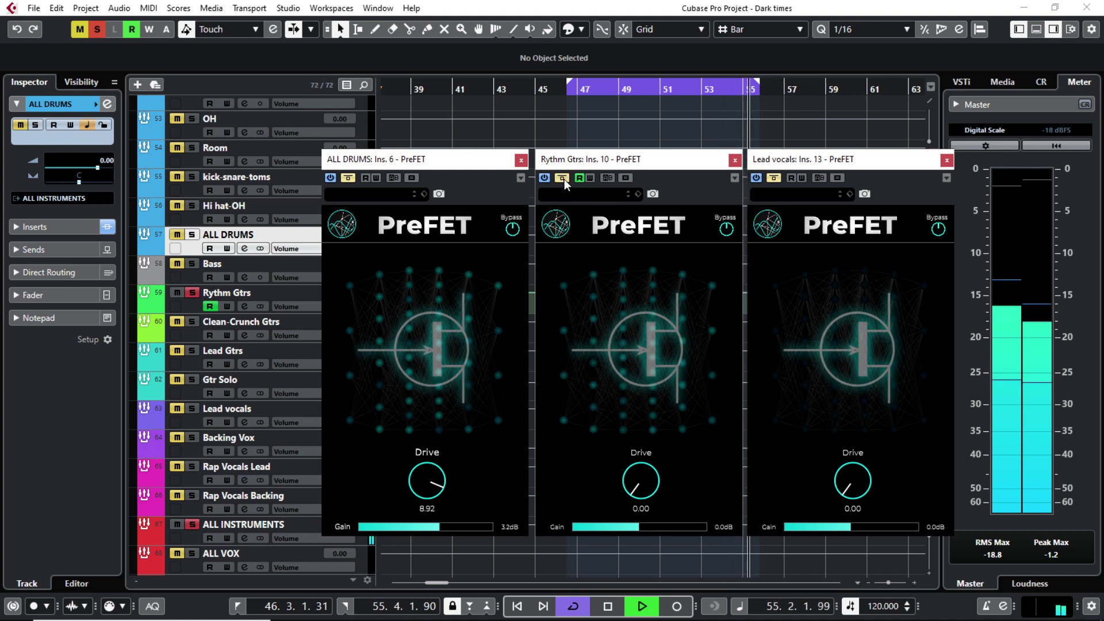
click(563, 178)
click(563, 179)
click(563, 178)
drag(641, 481, 623, 340)
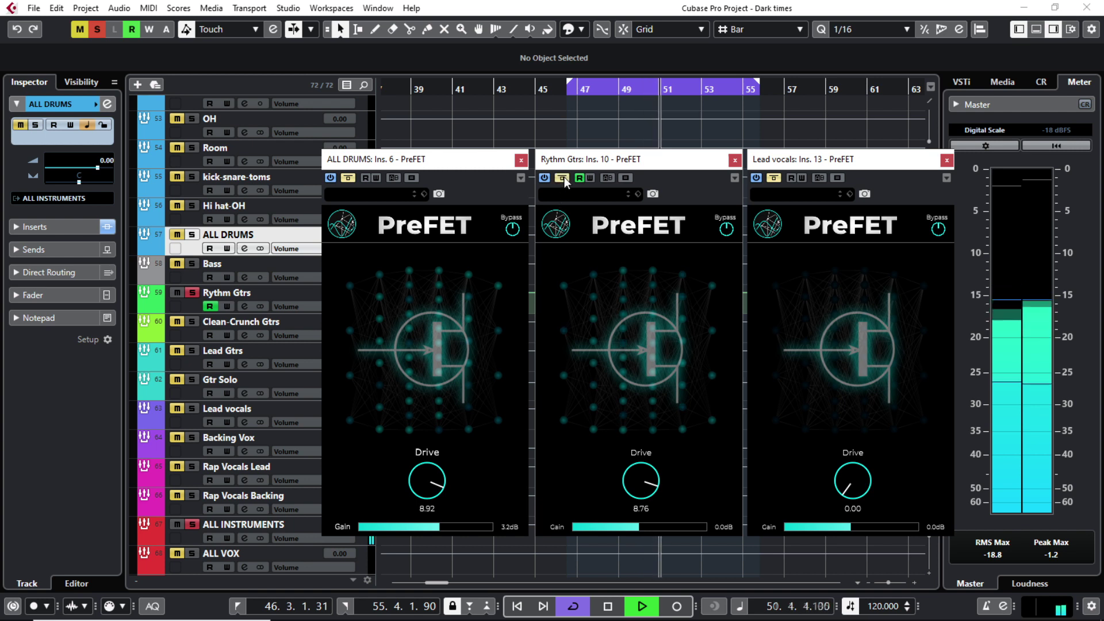
Trim the Rythm Gtrs PreFET gain to 1.4 dB, and finish by unsoloing the track and bypassing the effect
drag(651, 532, 657, 534)
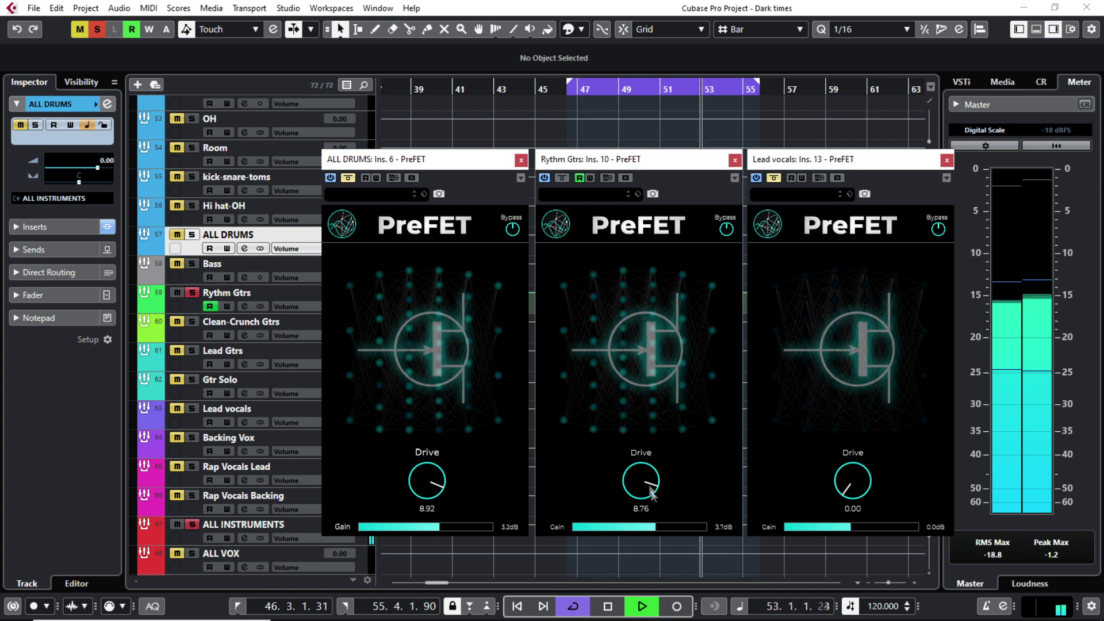
drag(653, 525, 648, 525)
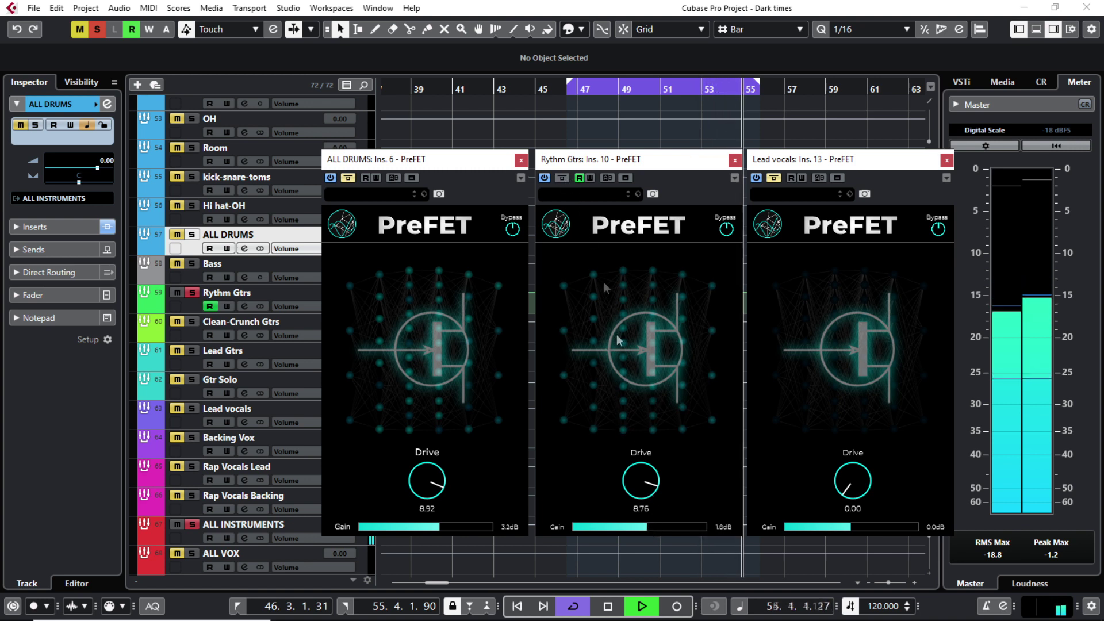
drag(648, 527, 647, 528)
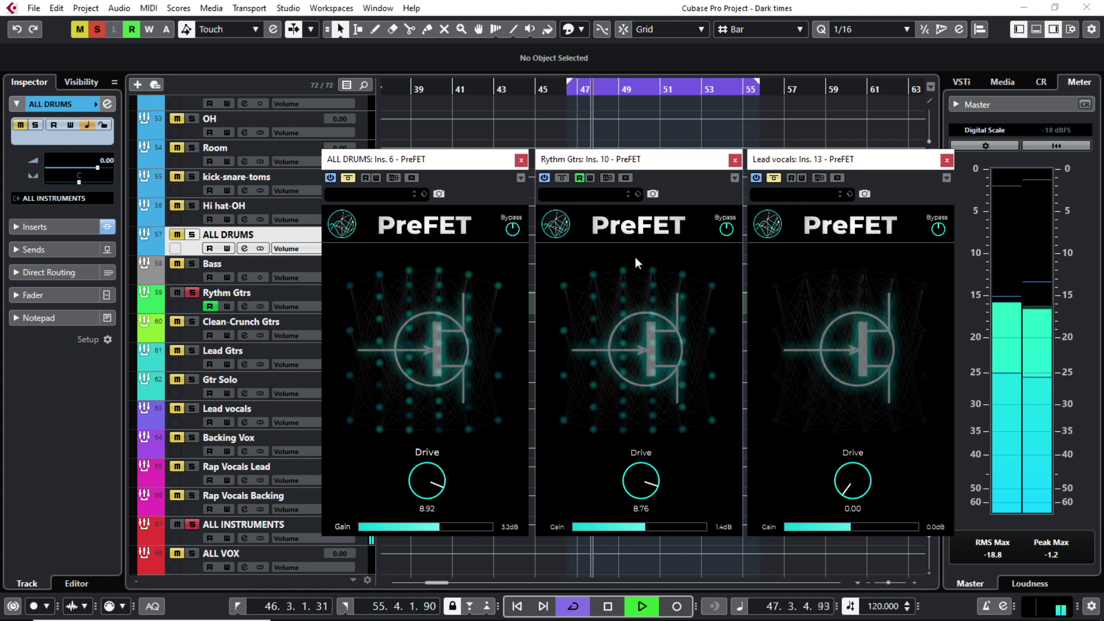
click(192, 292)
click(564, 178)
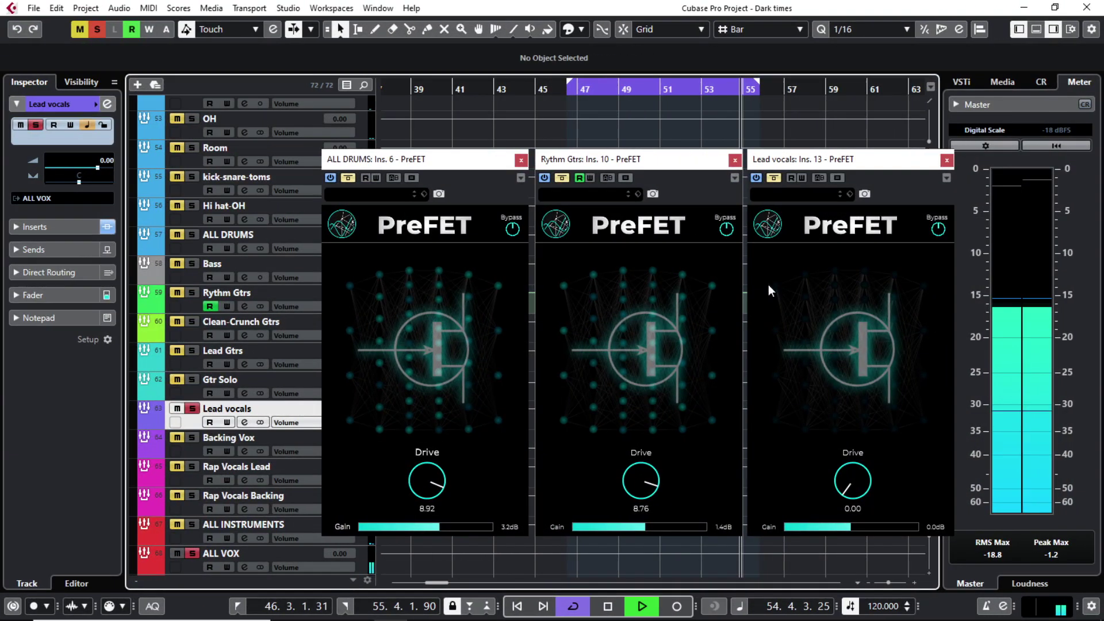
Activate the PreFET on the soloed Lead vocals and set its drive to 10.00 and gain to 2.0 dB
click(774, 177)
drag(851, 486, 845, 441)
drag(852, 330, 851, 306)
drag(834, 524, 861, 534)
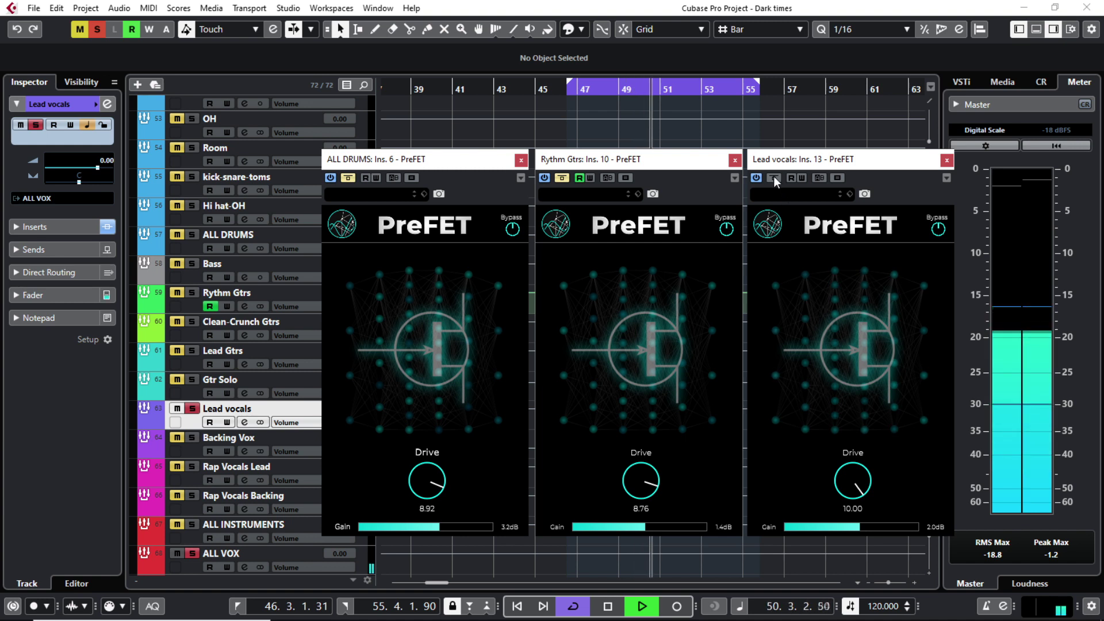
Unsolo Lead vocals, raise its PreFET gain to 2.6 dB and compare it with bypass in the full mix
click(192, 408)
drag(856, 528, 864, 533)
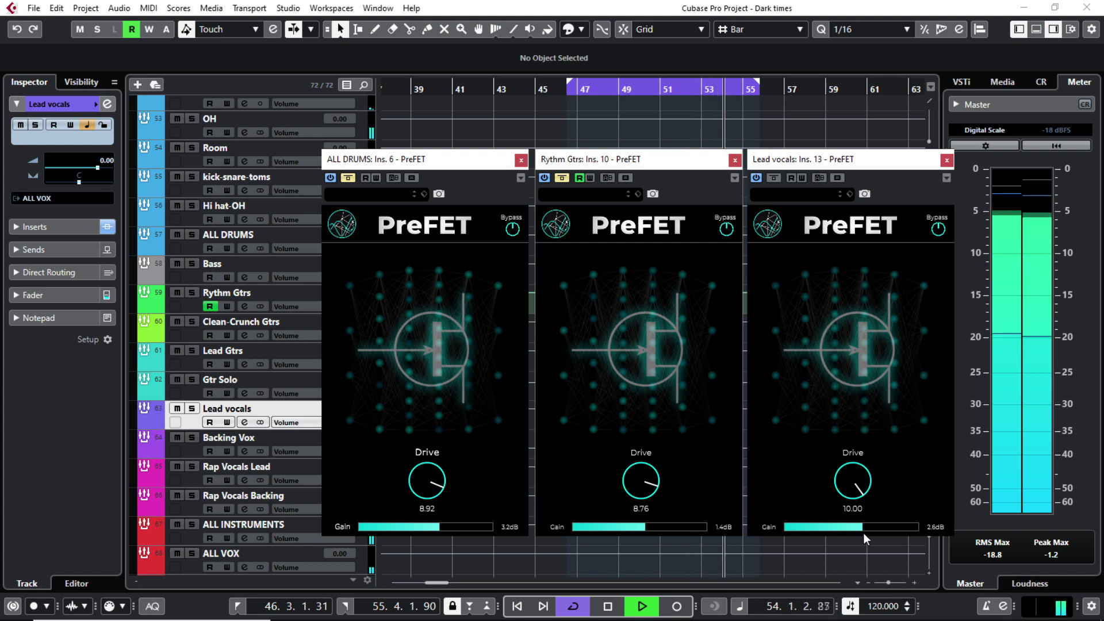
click(773, 178)
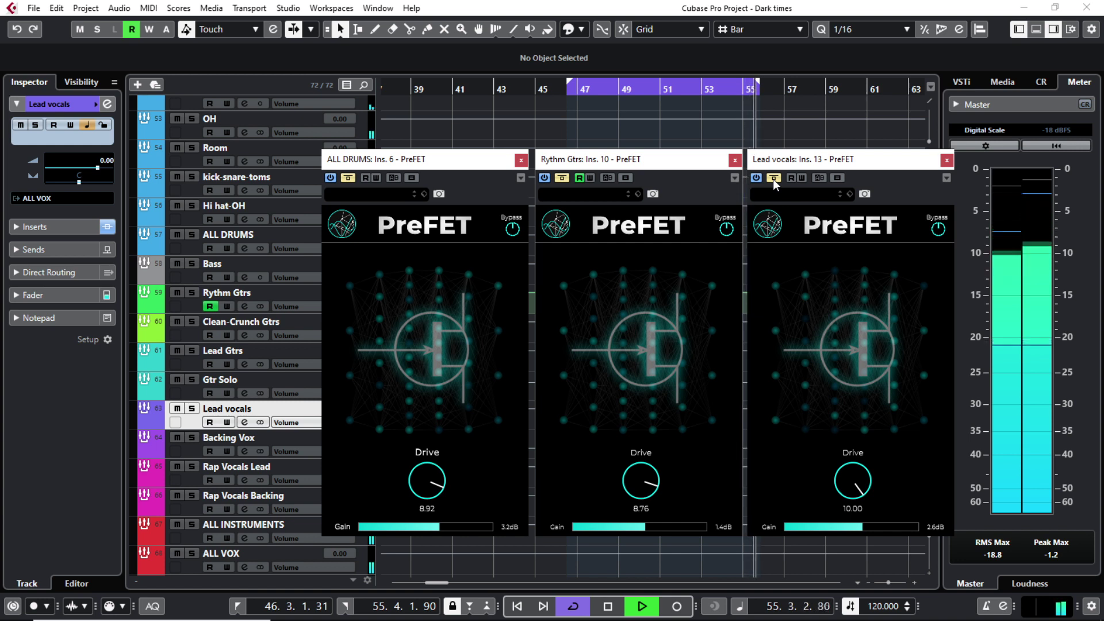
click(774, 178)
Solo Lead vocals and refine its PreFET to drive 9.72 and gain 2.4 dB while comparing with bypass
key(s)
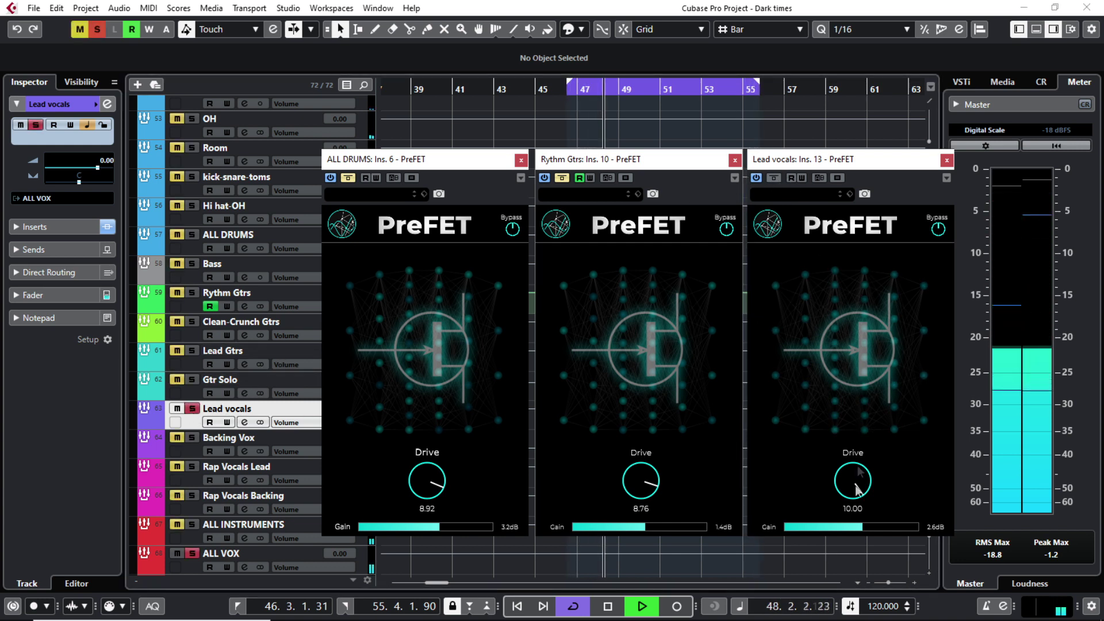
click(773, 178)
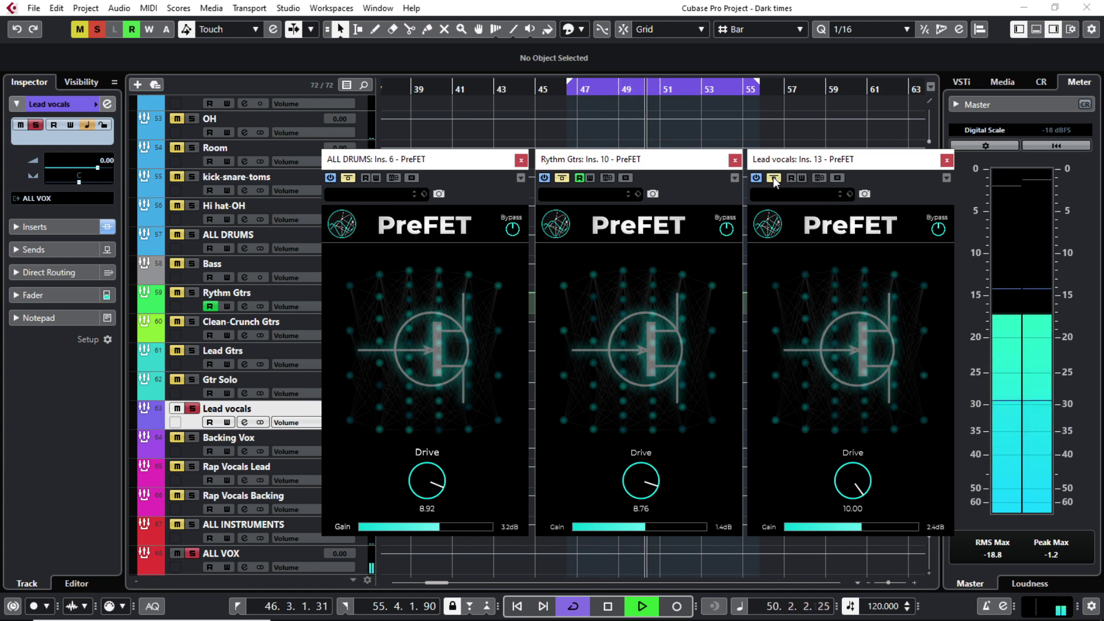
click(774, 178)
scroll(876, 486, down, 1)
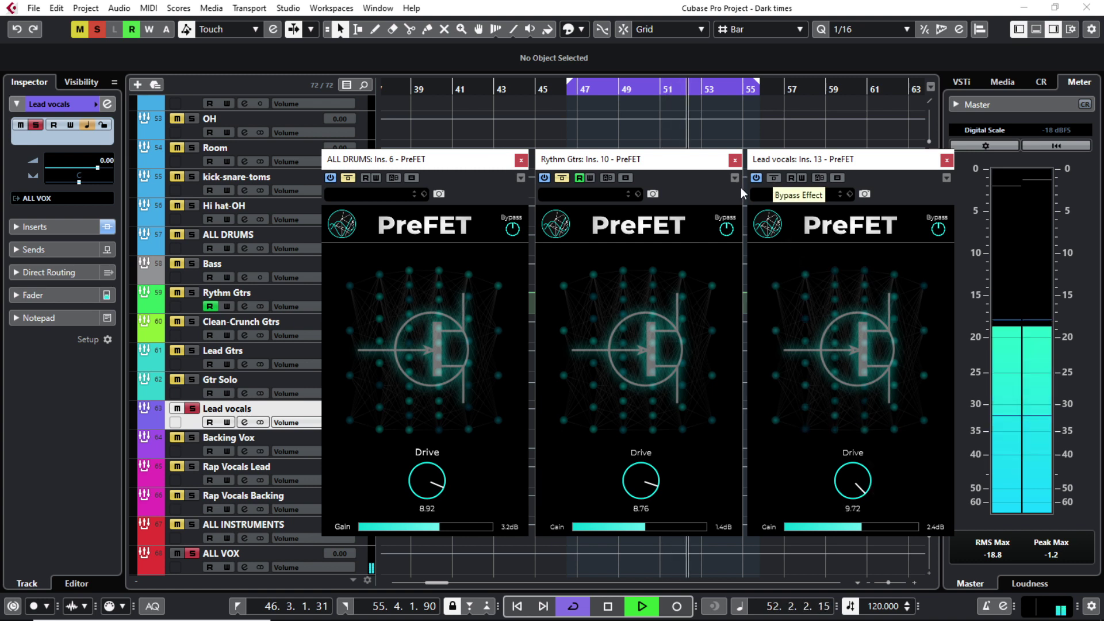
Unsolo Lead vocals and compare its PreFET on and bypassed in the full mix
key(s)
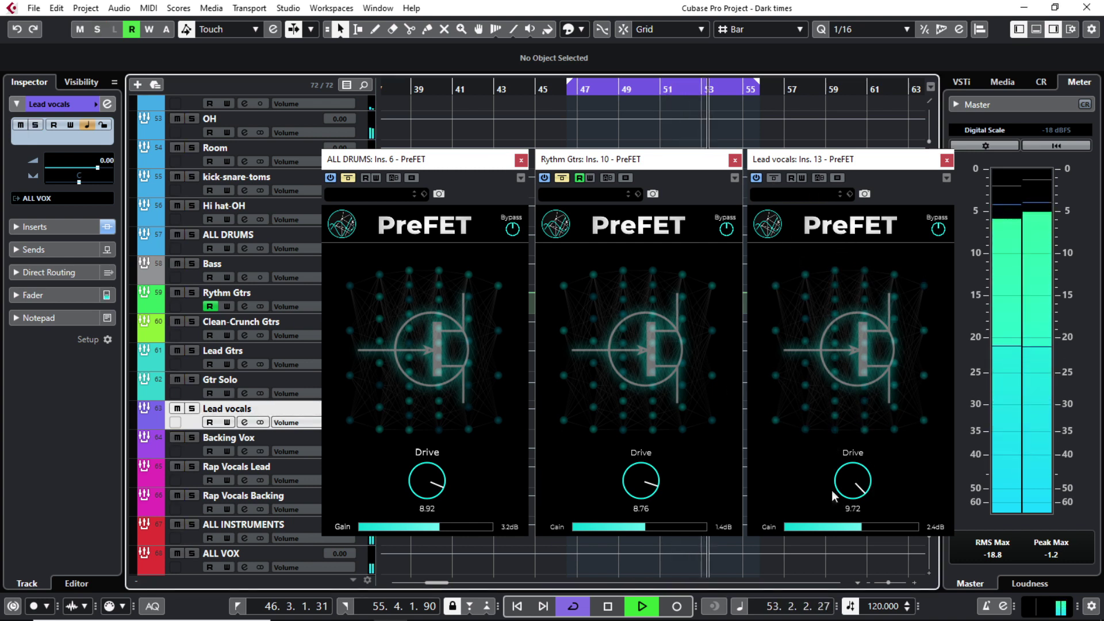
click(775, 180)
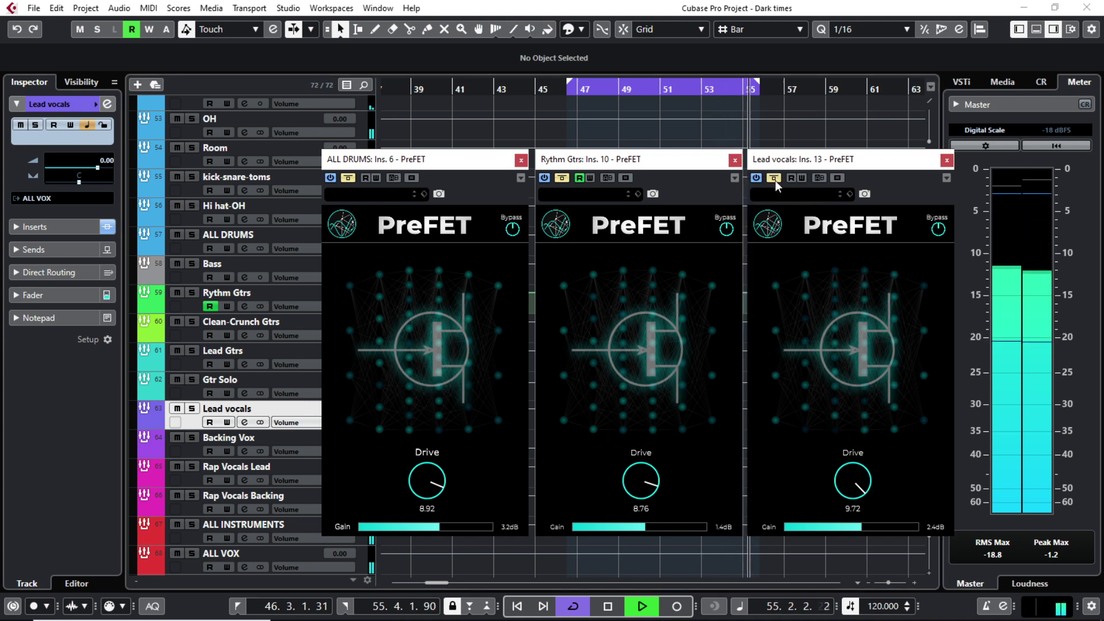
click(775, 179)
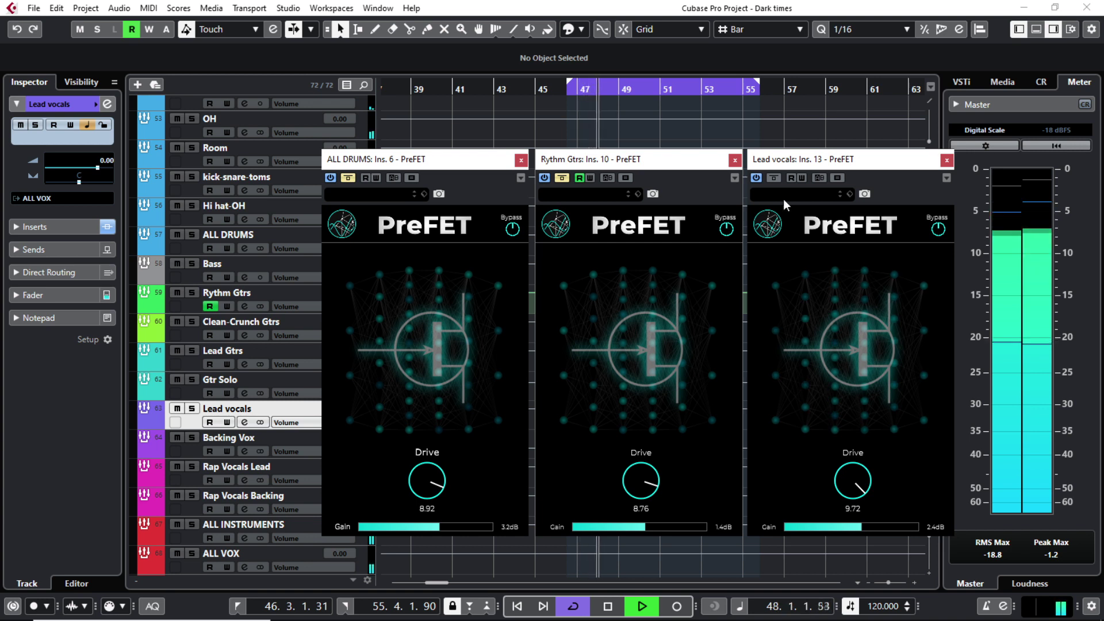
click(191, 408)
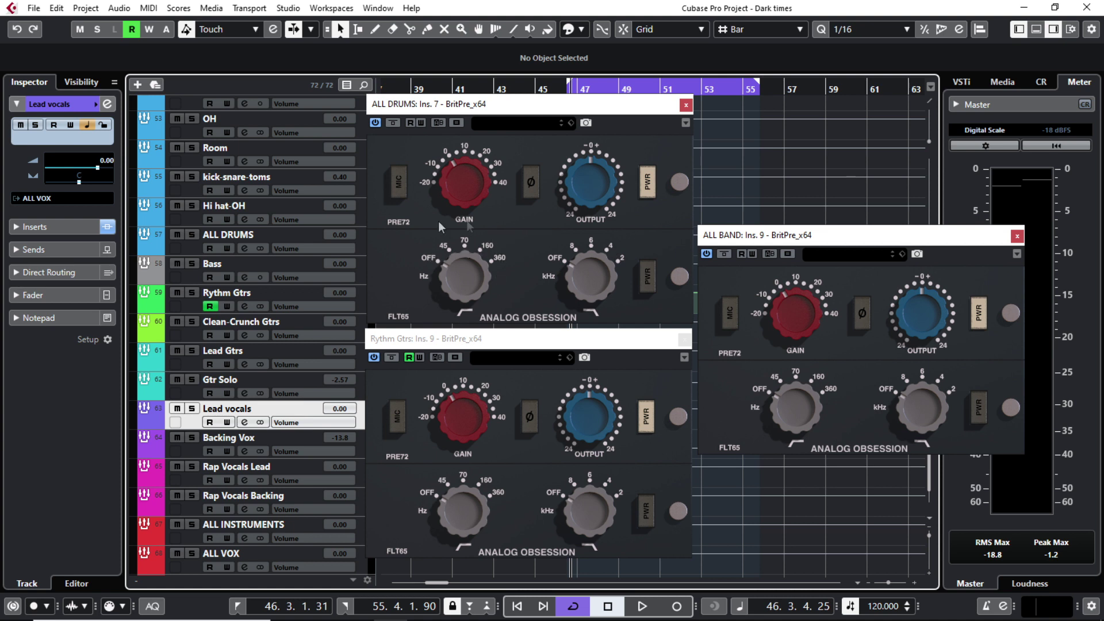
Solo ALL DRUMS in playback, and on its BritPre enable MIC mode with gain slightly below 40 and output slightly above 0
key(space)
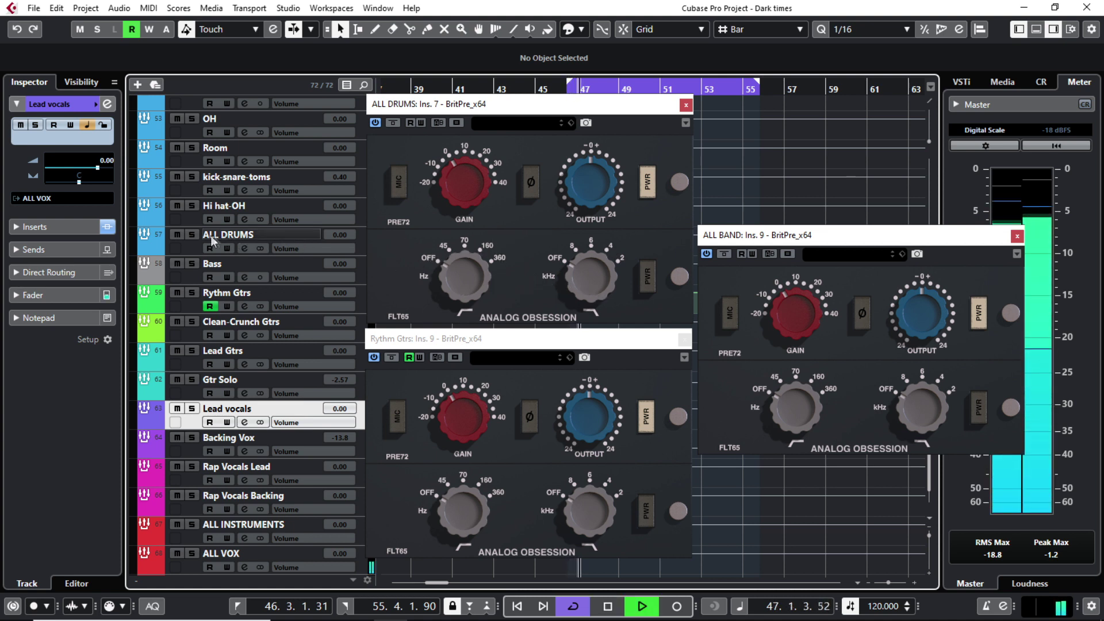
click(193, 234)
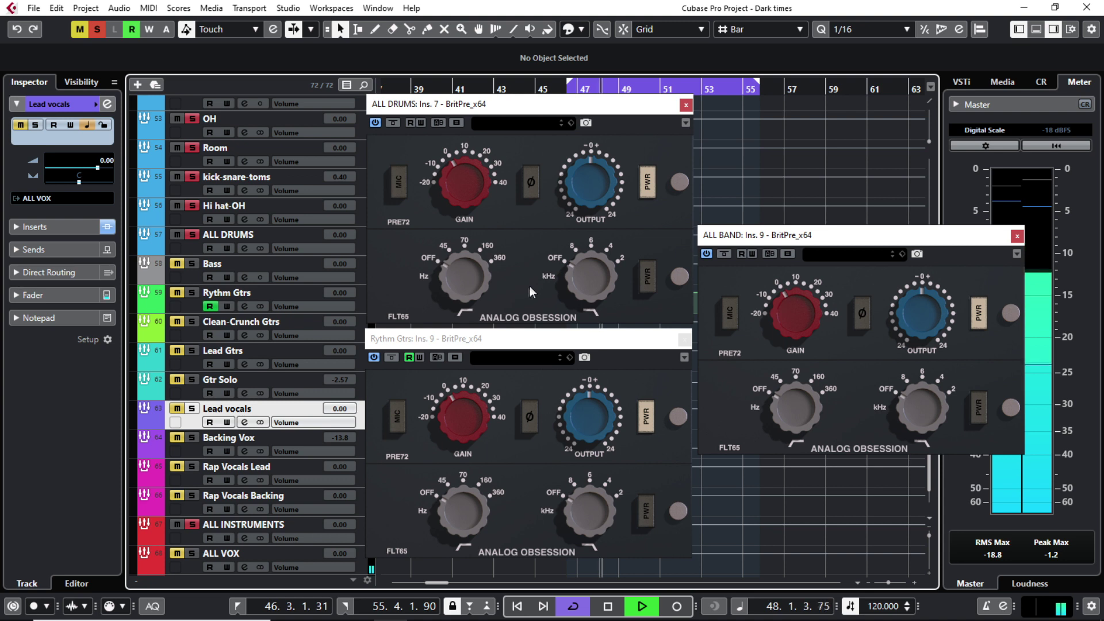
drag(451, 188, 462, 3)
click(398, 179)
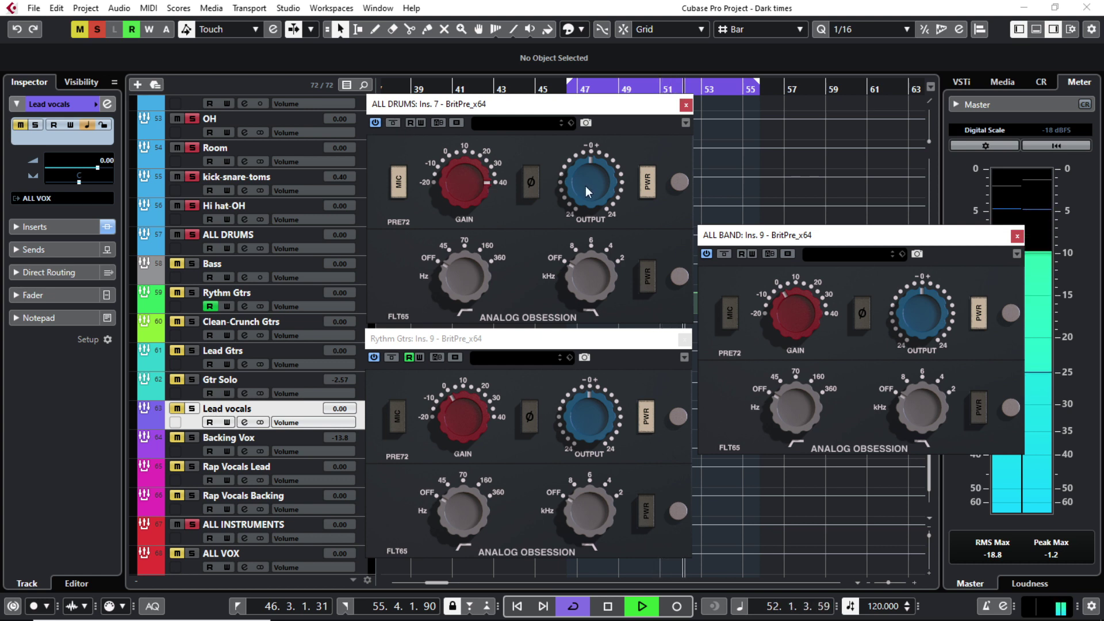
drag(581, 185, 588, 161)
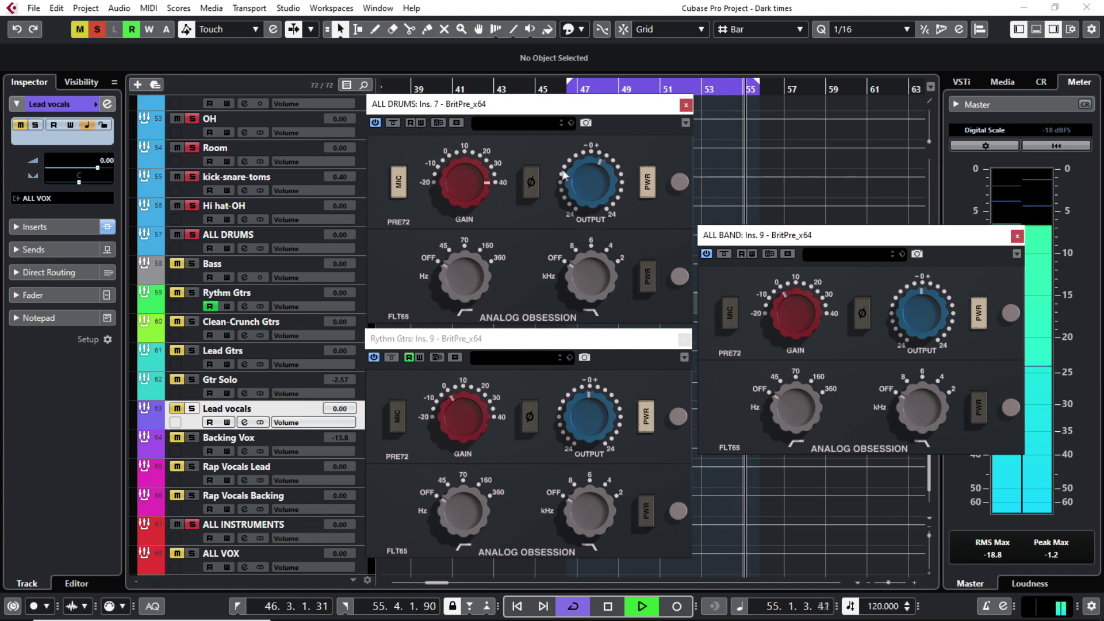
drag(475, 184, 477, 192)
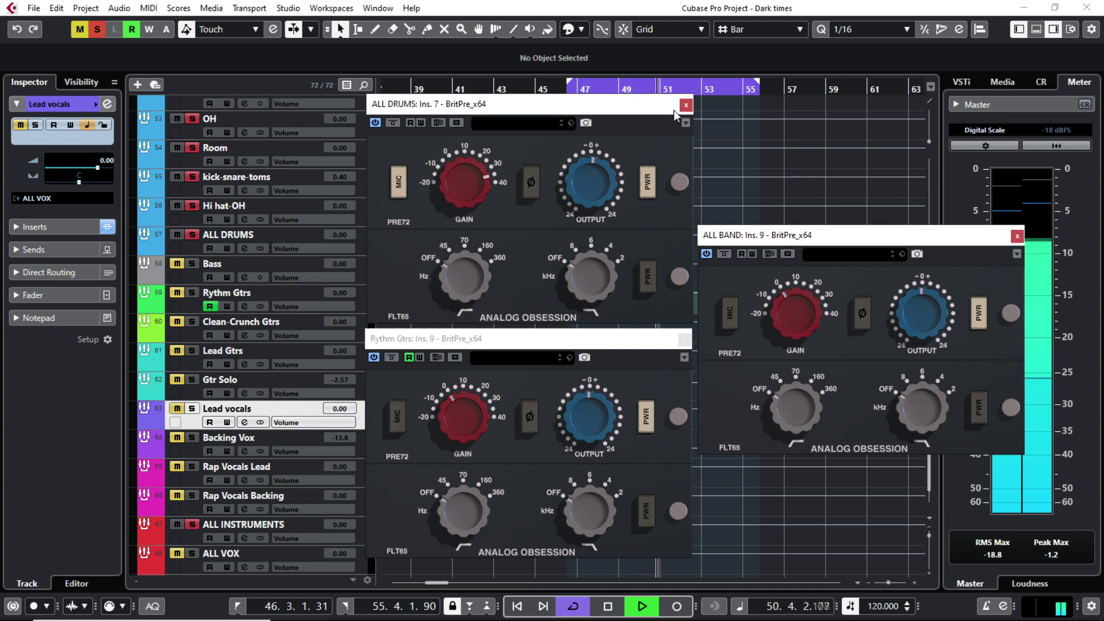
Sweep the ALL DRUMS BritPre high-cut filter down to 2 kHz and its low-cut filter upward, returning both to OFF
drag(587, 291, 587, 55)
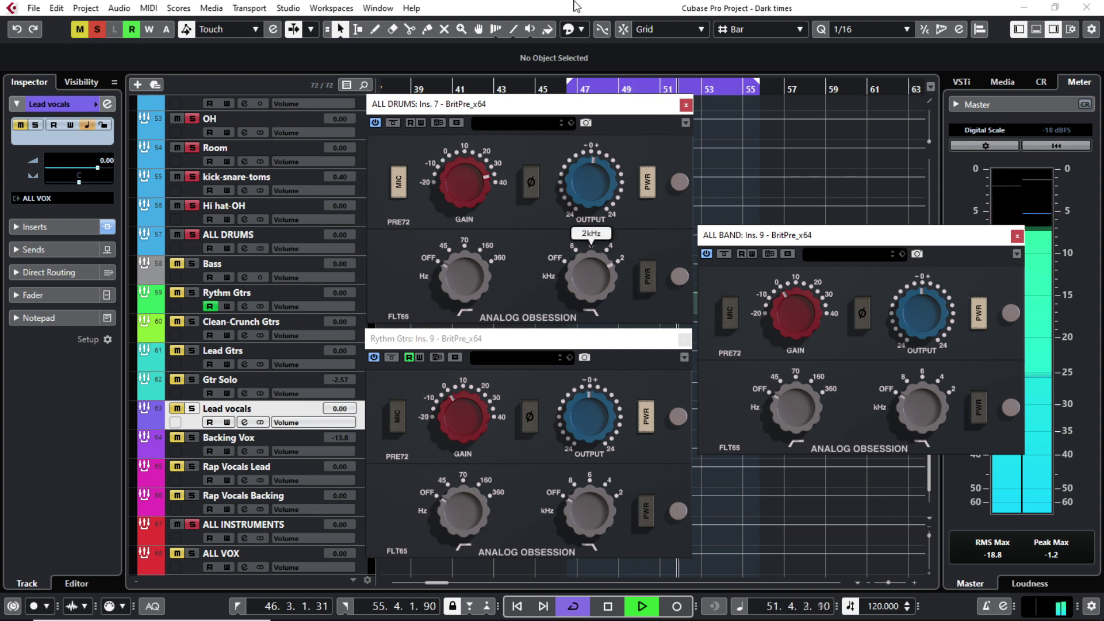
drag(577, 7, 576, 7)
drag(596, 264, 570, 475)
drag(450, 284, 476, 6)
drag(476, 265, 426, 570)
click(391, 122)
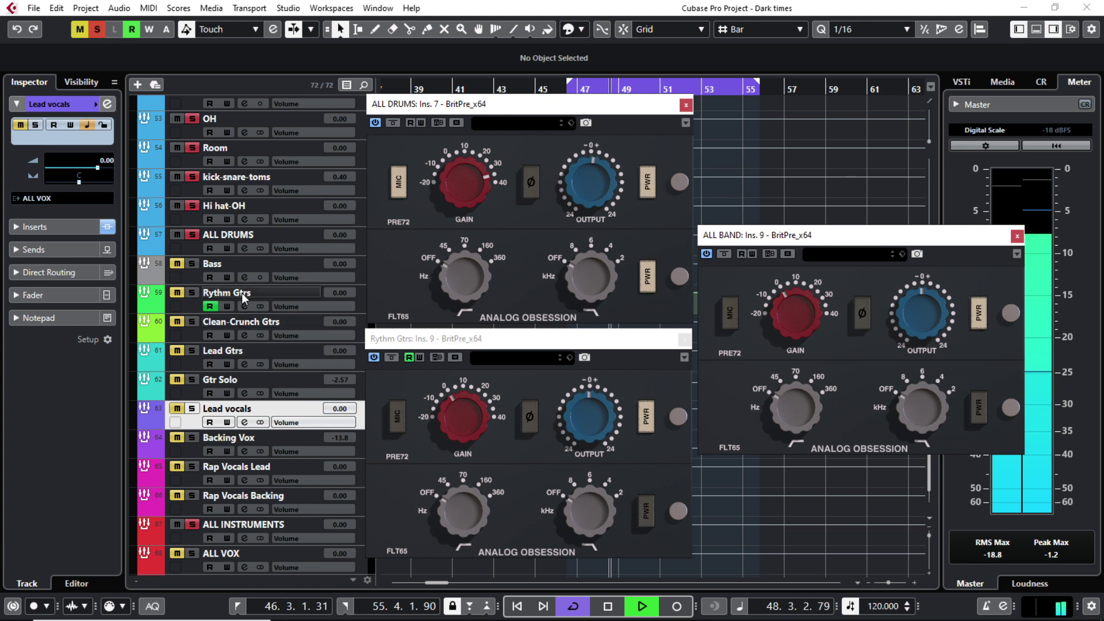
Unsolo ALL DRUMS, nudge its BritPre output up slightly and compare it with bypass in the full mix
click(193, 234)
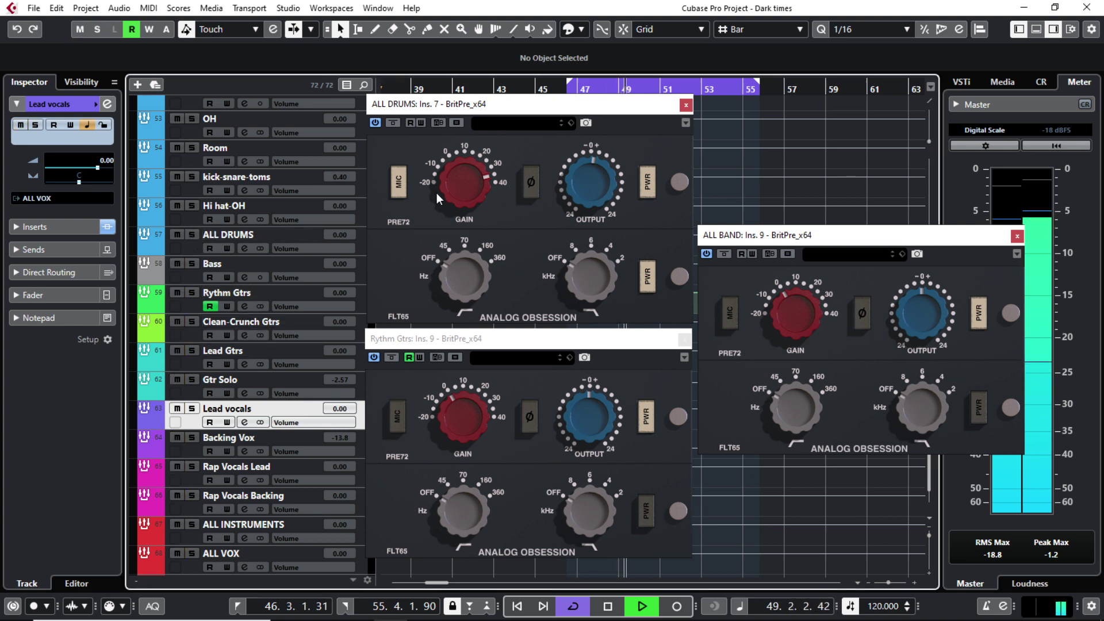
click(392, 123)
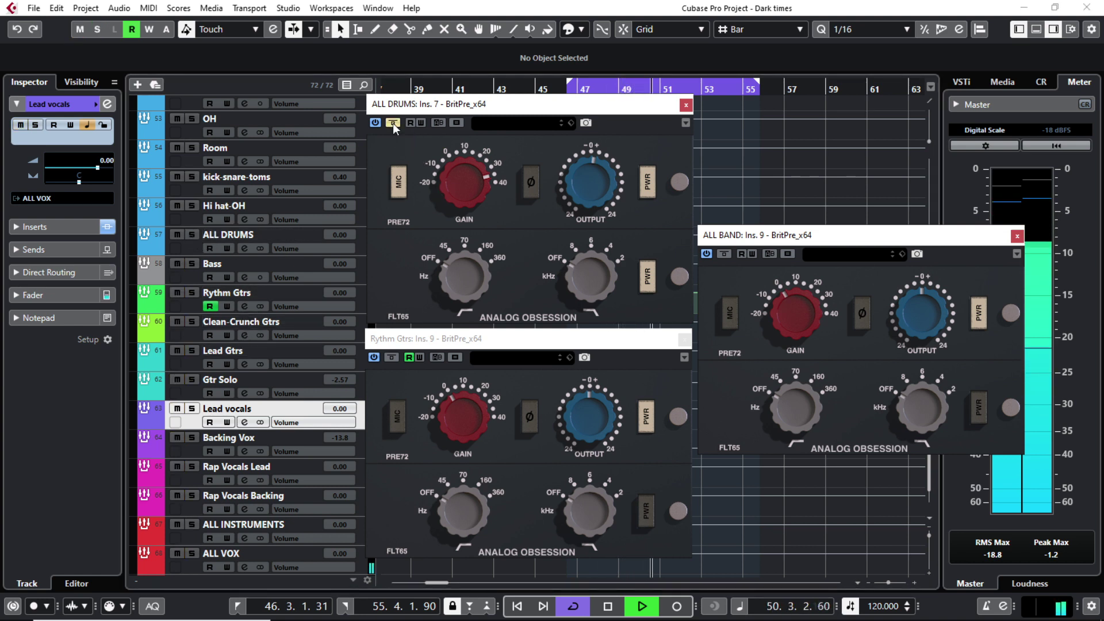
click(393, 123)
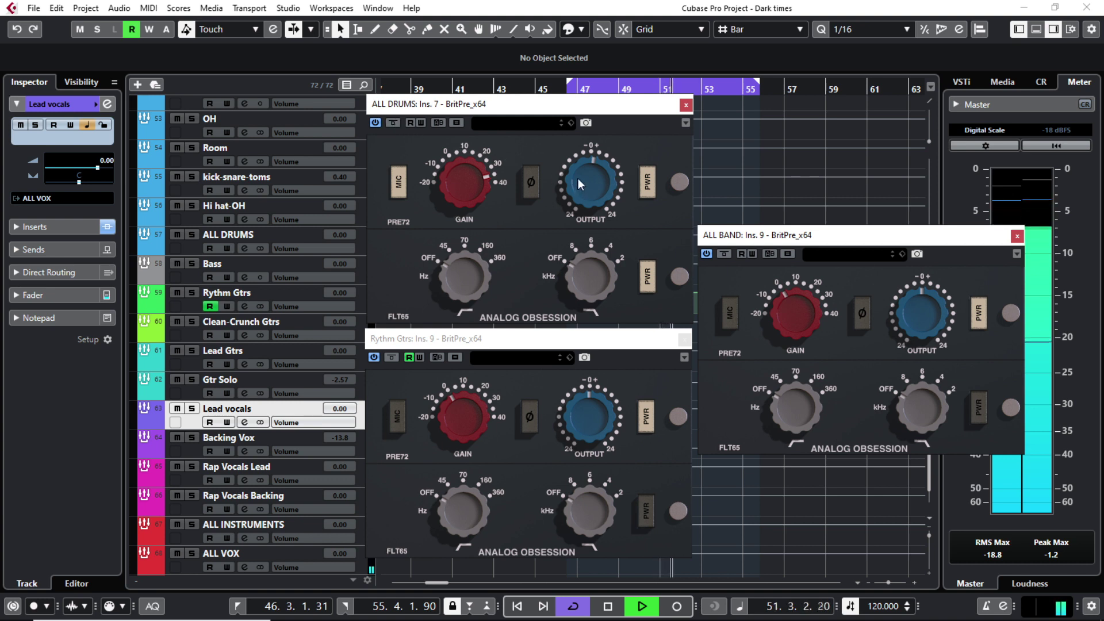
drag(578, 179, 580, 173)
click(394, 123)
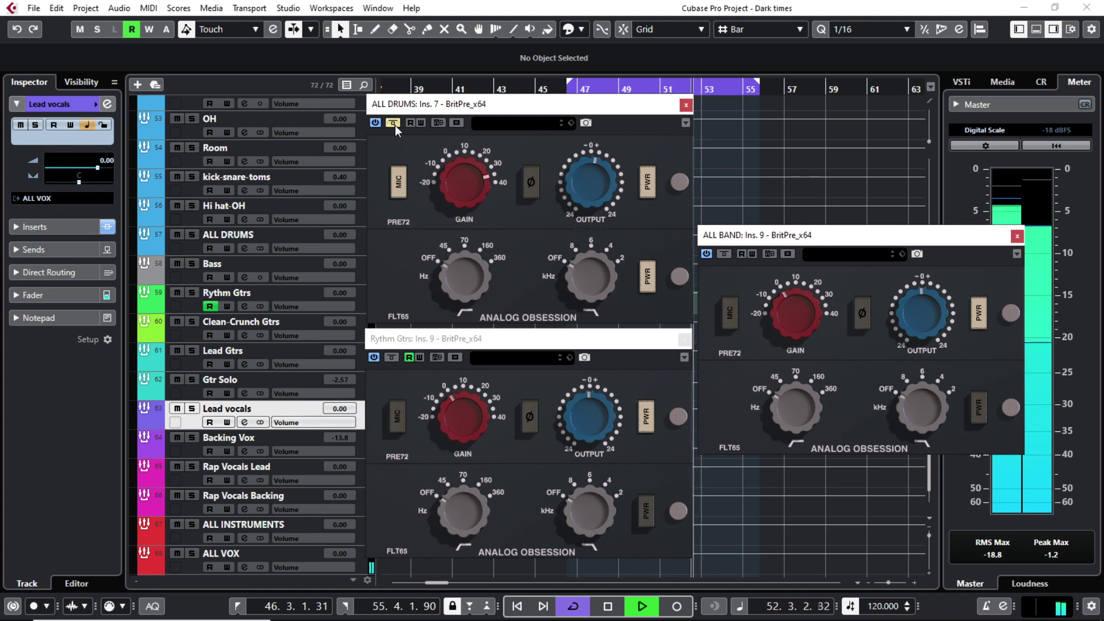
click(393, 123)
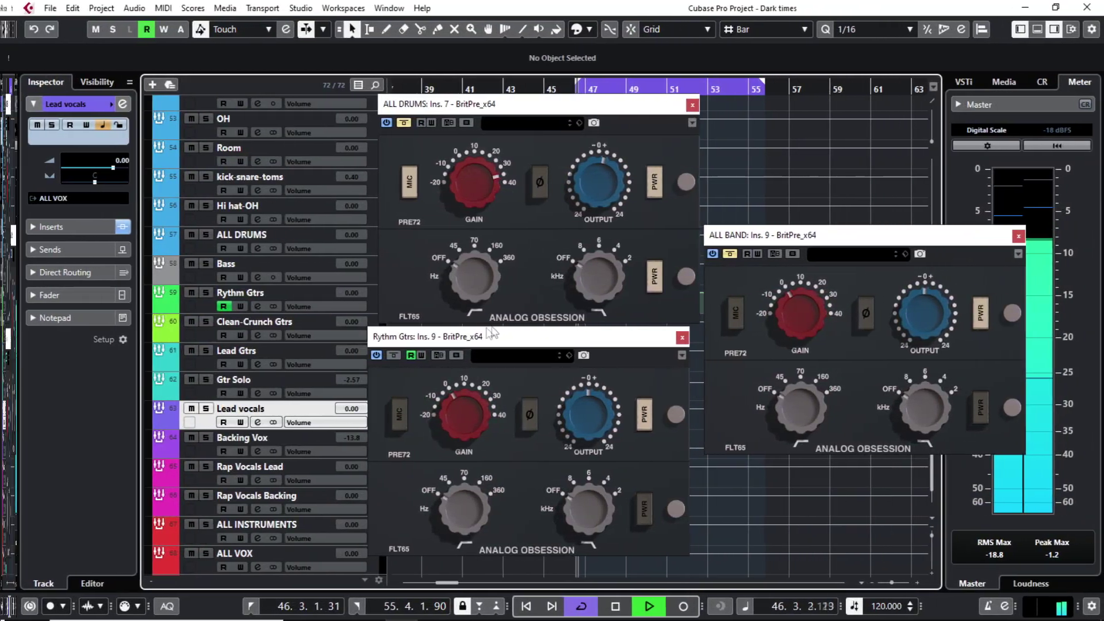
Solo Rythm Gtrs, drive its BritPre gain up past 25 dB and enable MIC mode
click(205, 292)
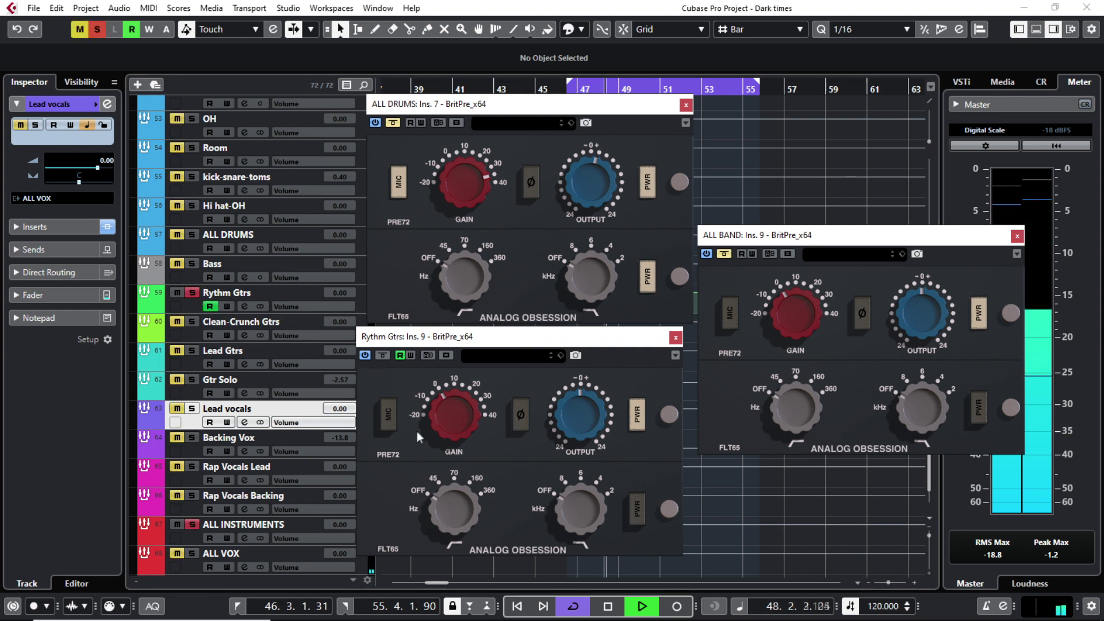
drag(442, 411, 439, 368)
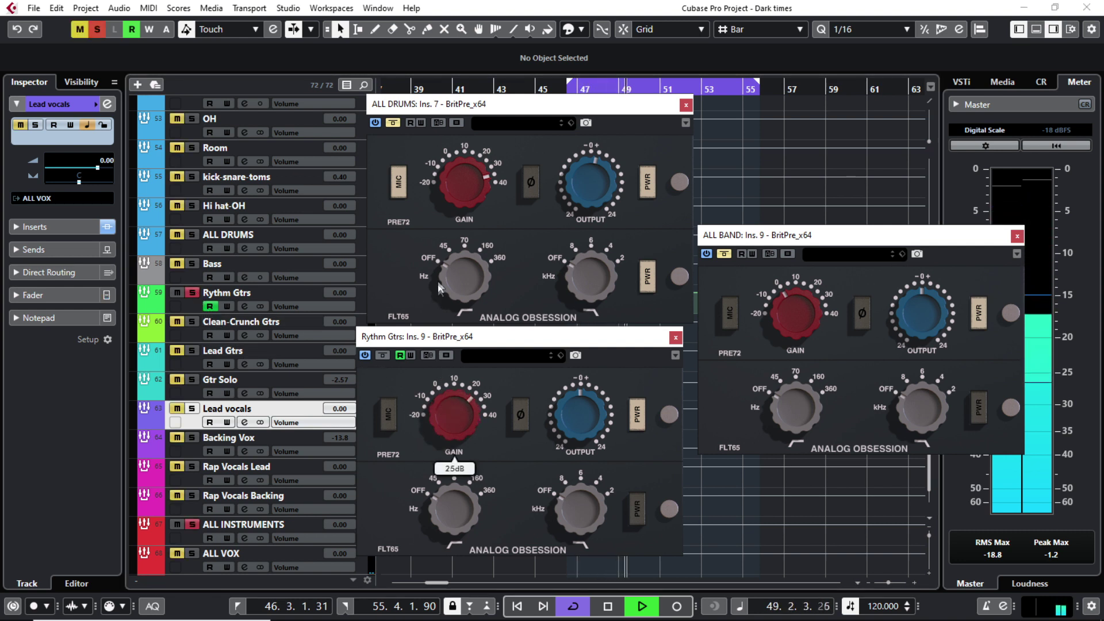
drag(437, 228, 436, 189)
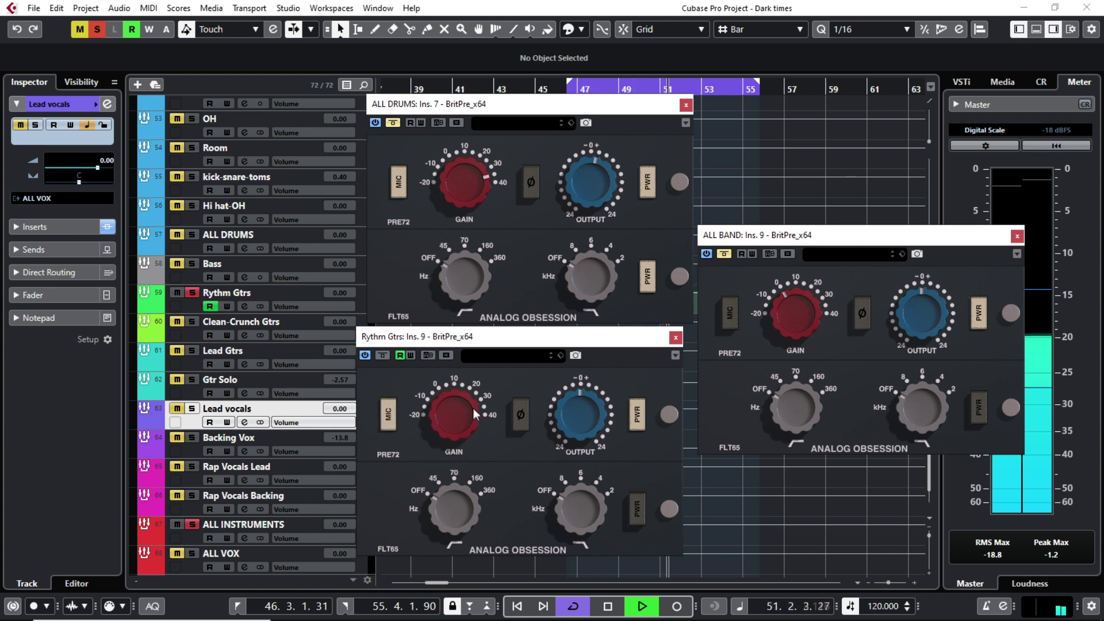
Raise the Rythm Gtrs BritPre gain to about 40 dB and compare the soloed guitars with the plugin on and bypassed
mouse_move(469, 424)
click(382, 355)
click(381, 356)
drag(439, 406, 444, 385)
click(385, 356)
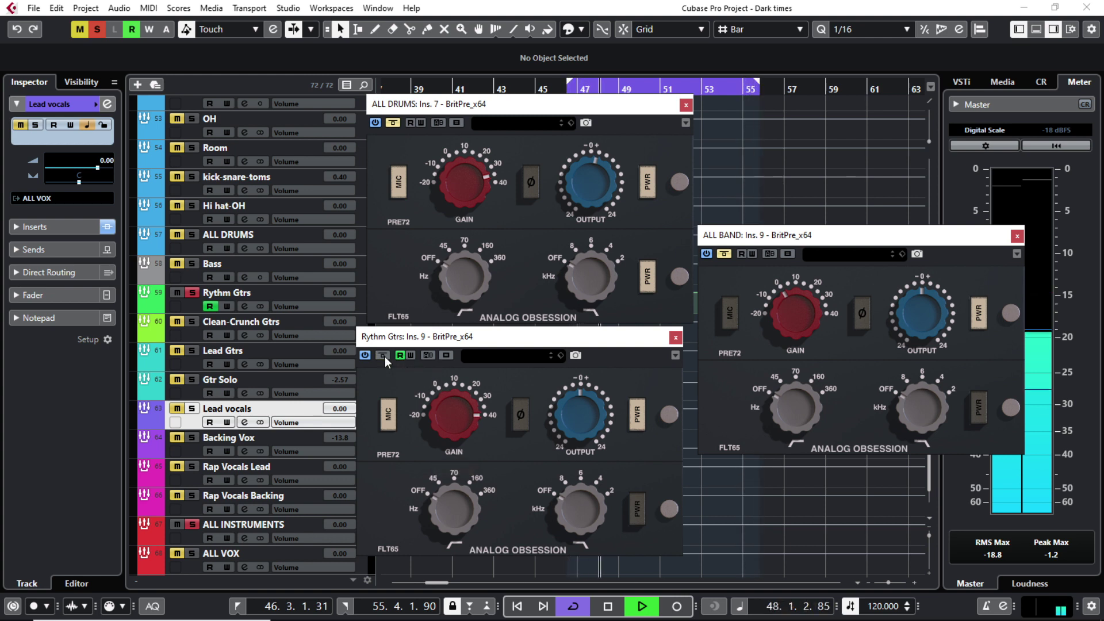
click(381, 353)
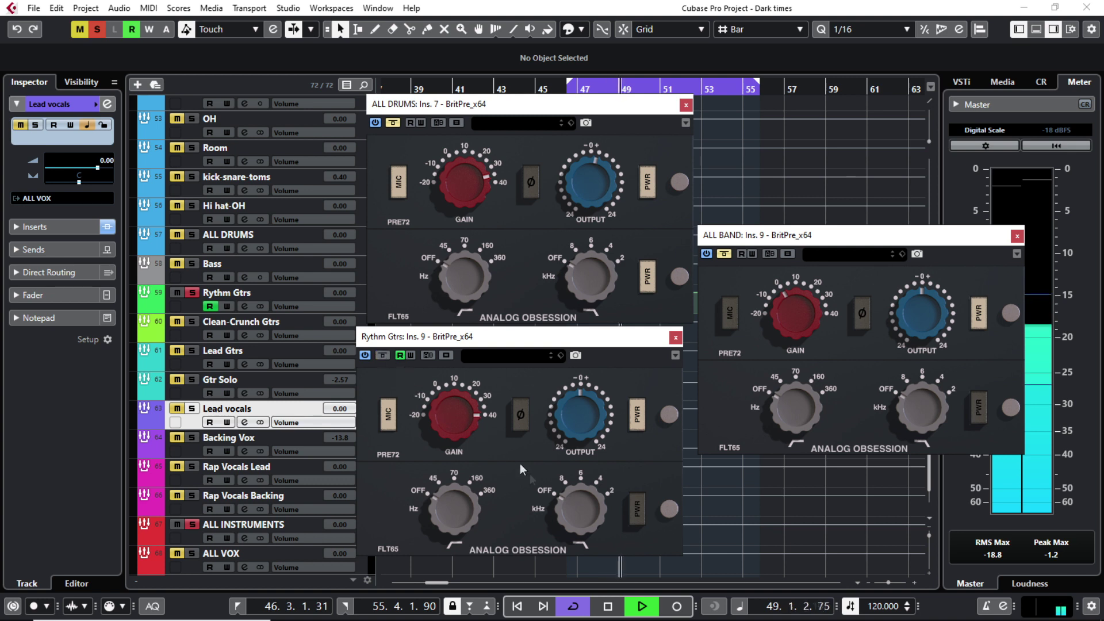
Unsolo Rythm Gtrs, compare its BritPre with bypass in the full mix and nudge its output slightly above 0 dB
click(192, 292)
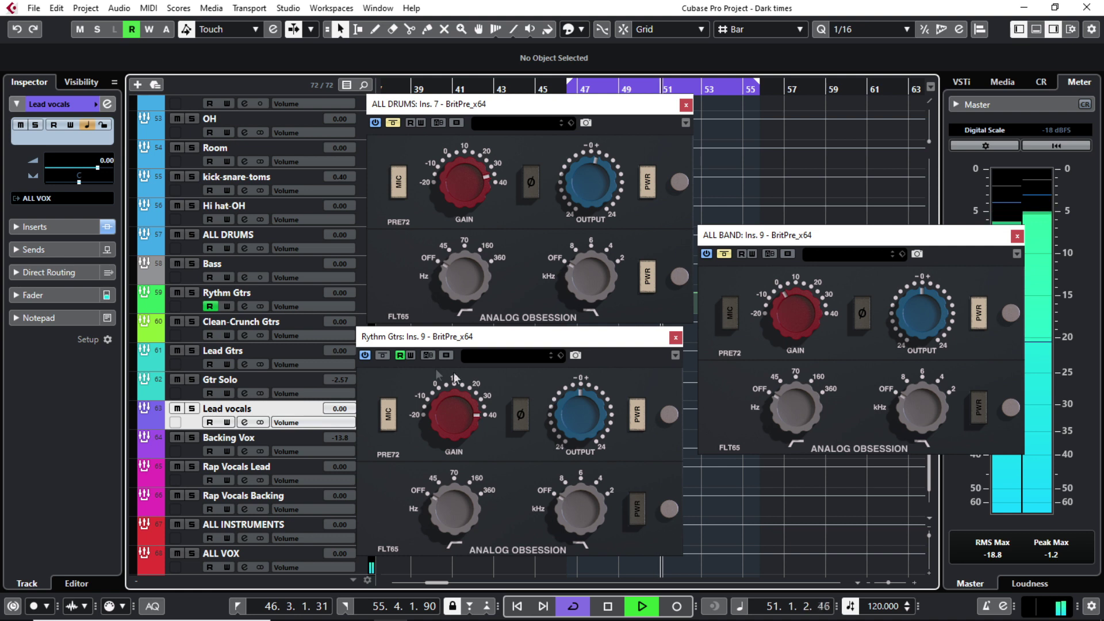
click(381, 353)
click(382, 354)
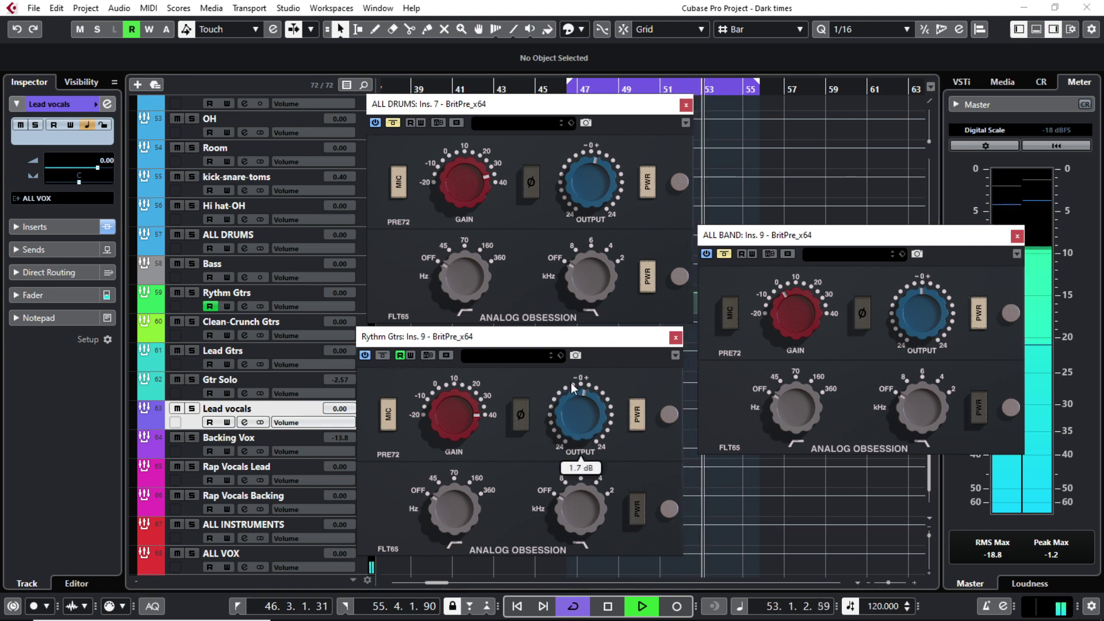
drag(571, 382, 570, 381)
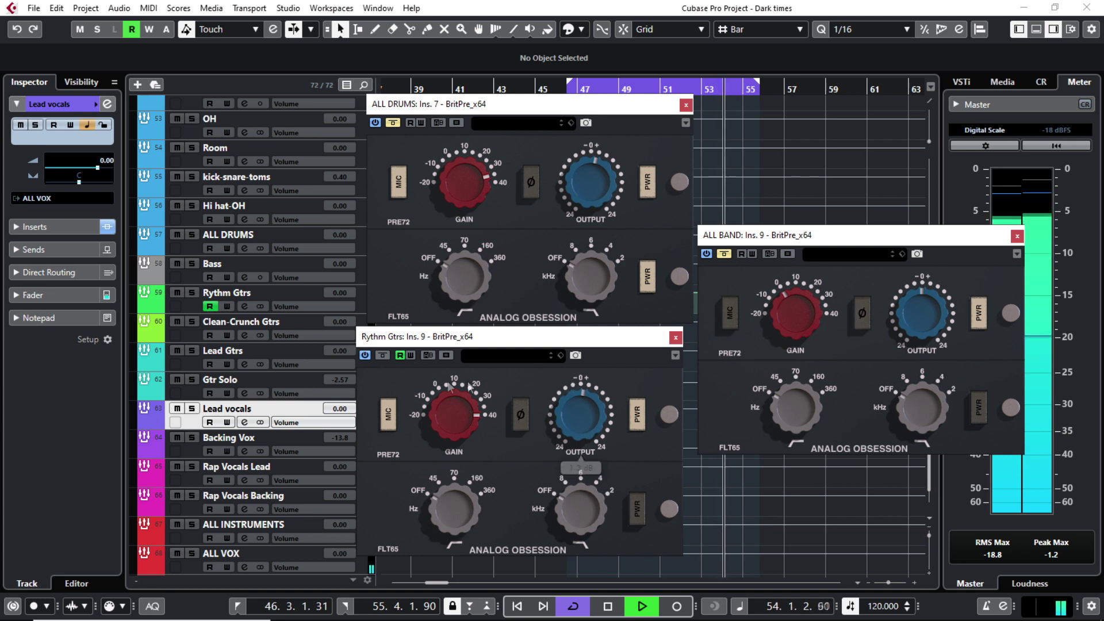
Solo Rythm Gtrs again, compare its BritPre on and bypassed, and adjust its output to 1.0 dB
click(191, 293)
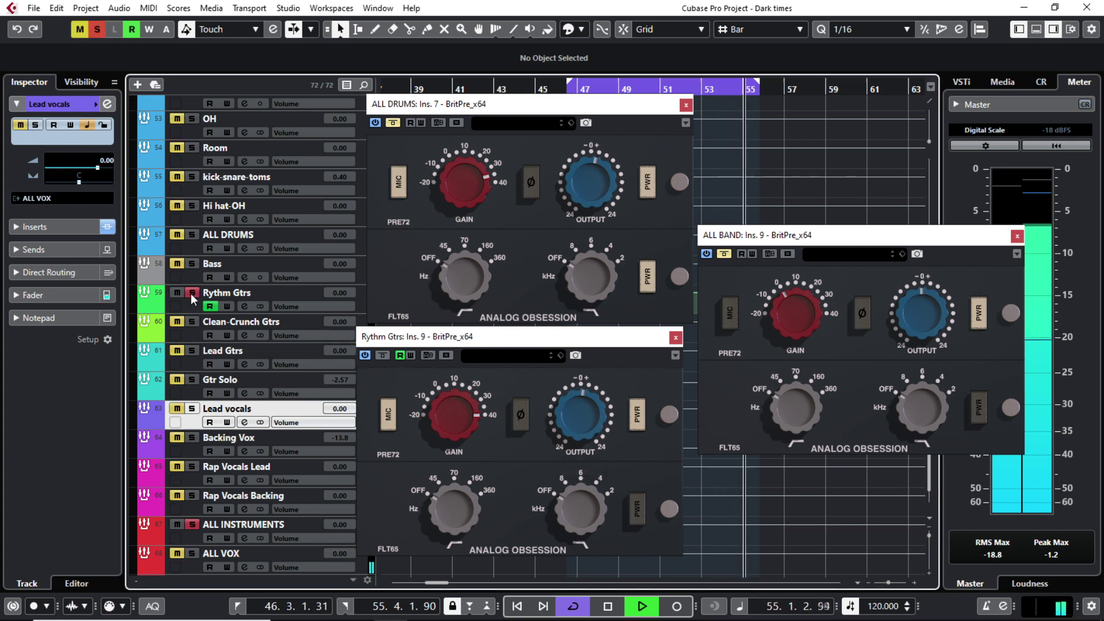
click(388, 356)
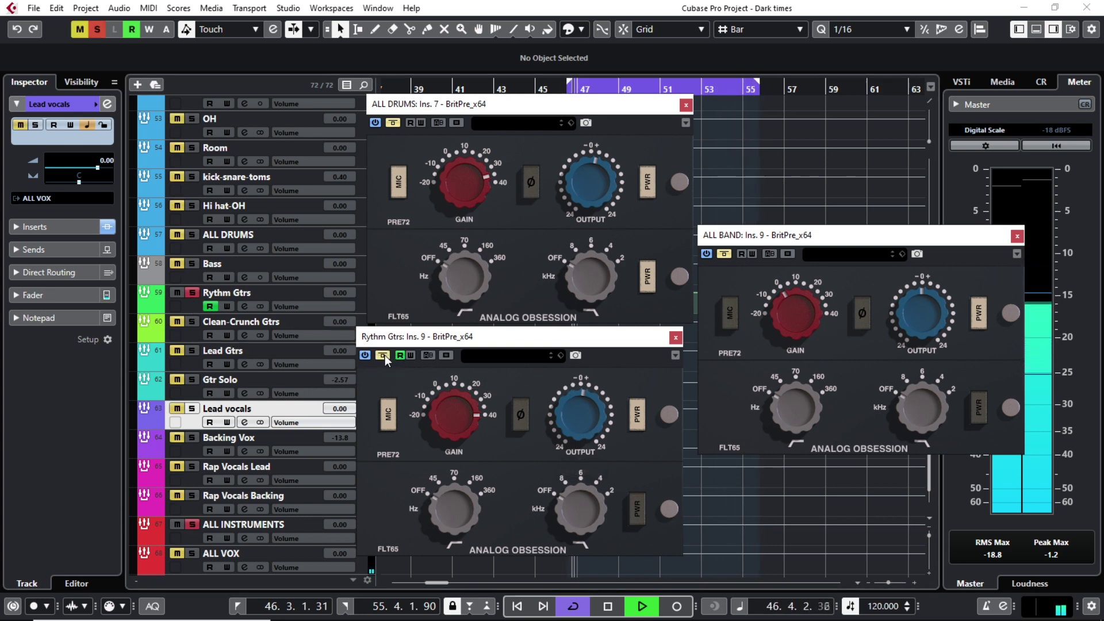
click(383, 355)
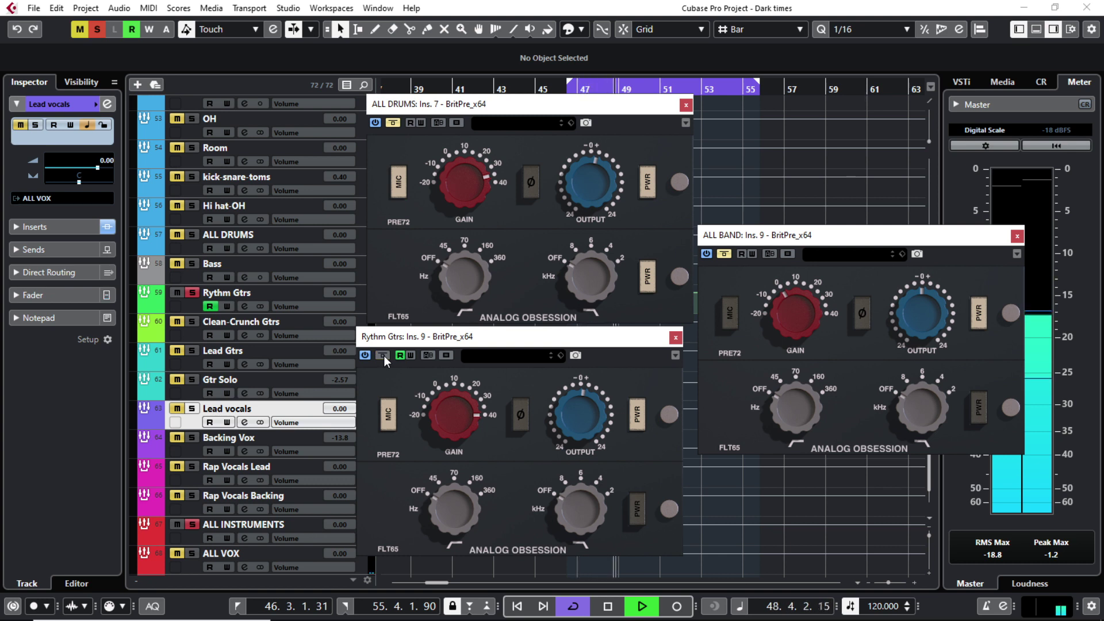
click(383, 355)
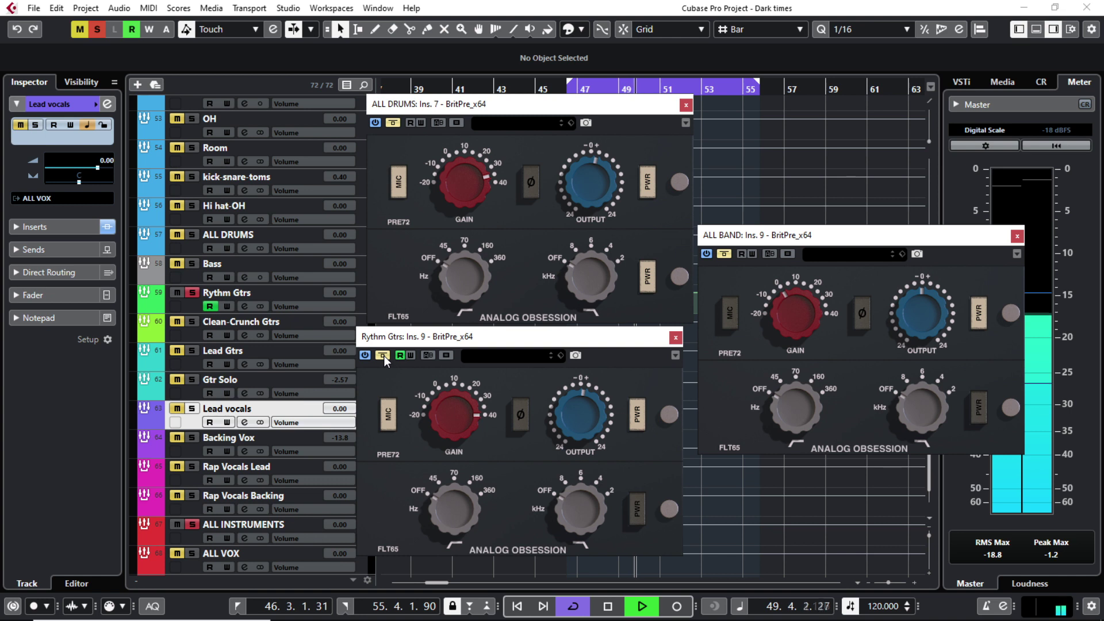
click(383, 355)
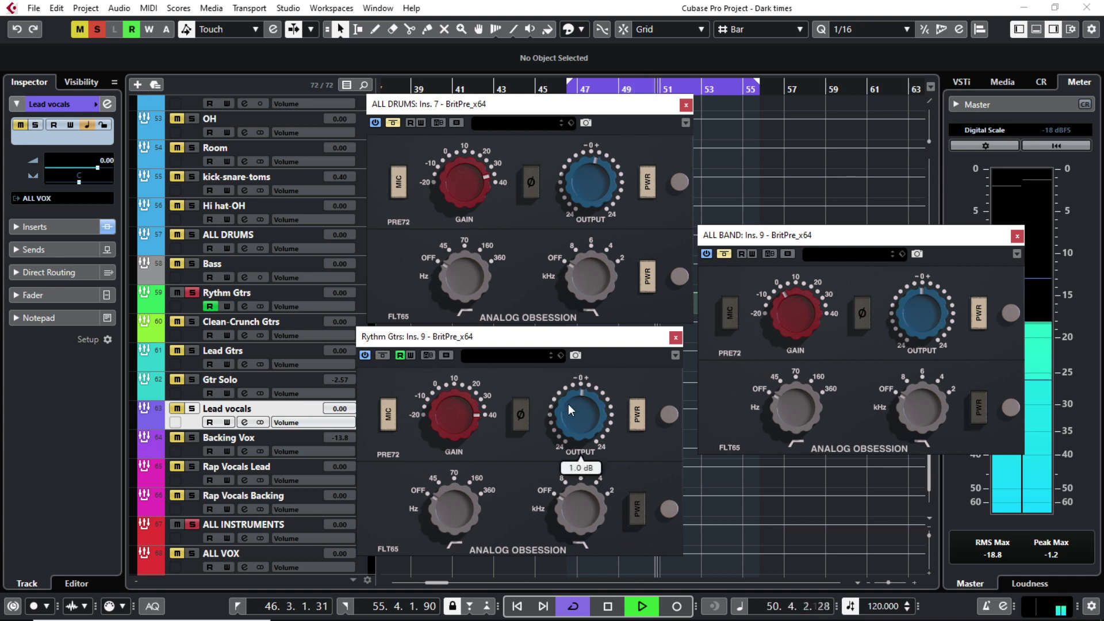
Compare the Rythm Gtrs BritPre with bypass in the full mix and soloed, leaving it bypassed with the track unsoloed
key(alt+s)
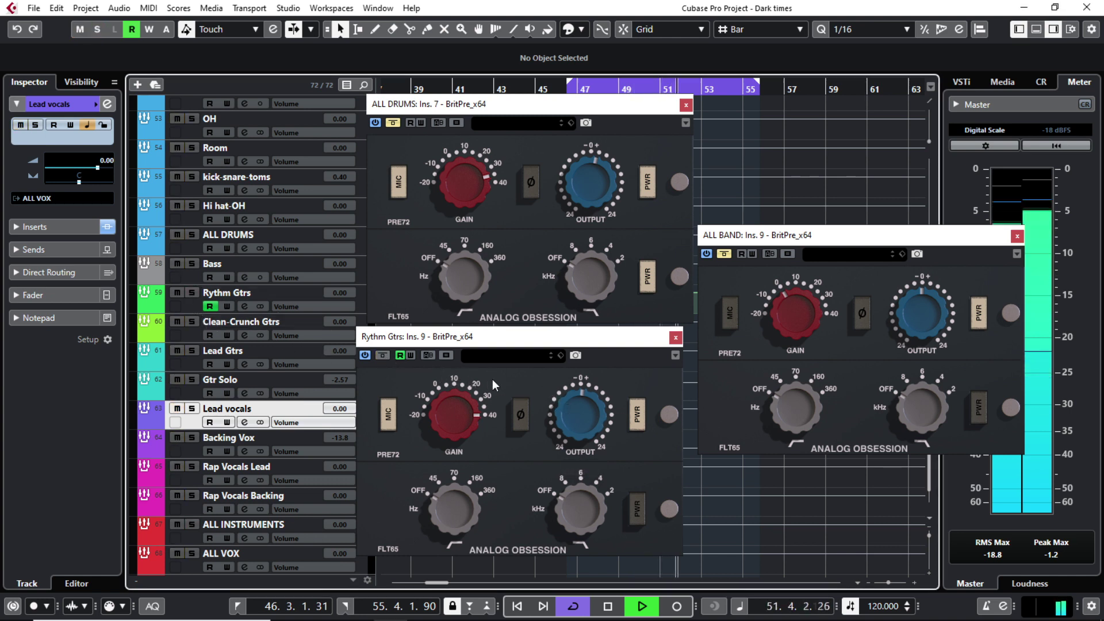
click(382, 355)
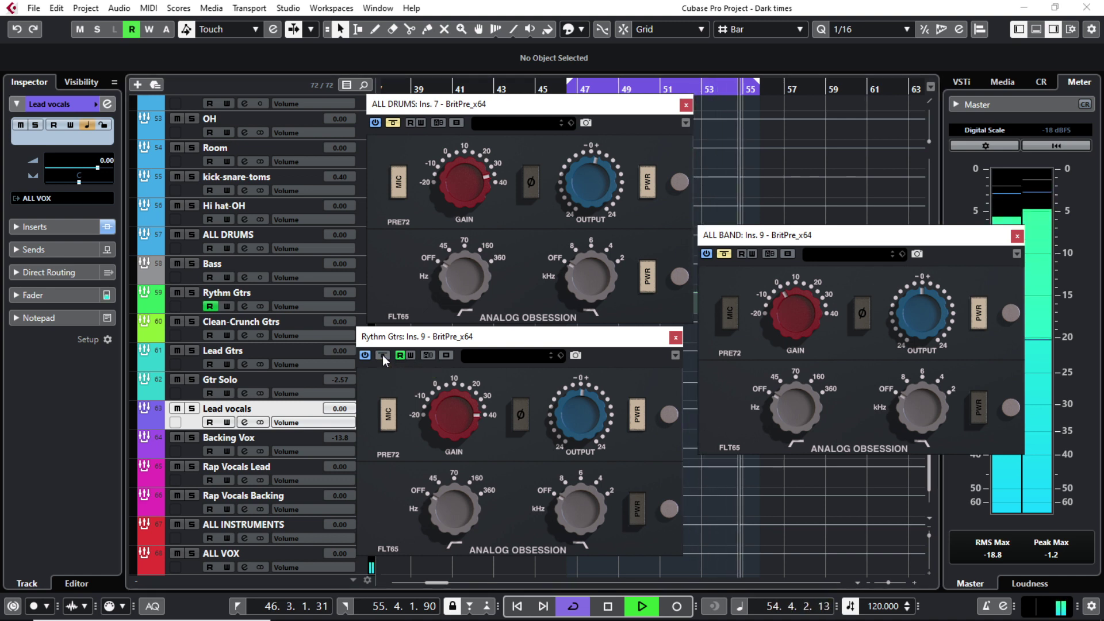
click(382, 355)
click(193, 293)
click(385, 355)
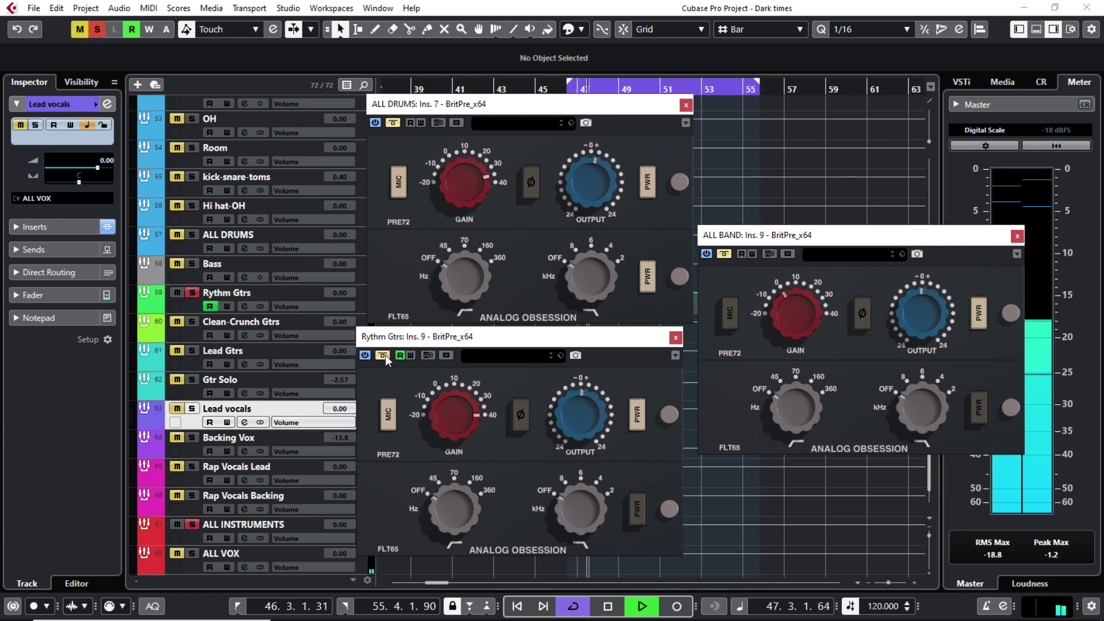
click(192, 293)
mouse_move(454, 395)
mouse_move(564, 396)
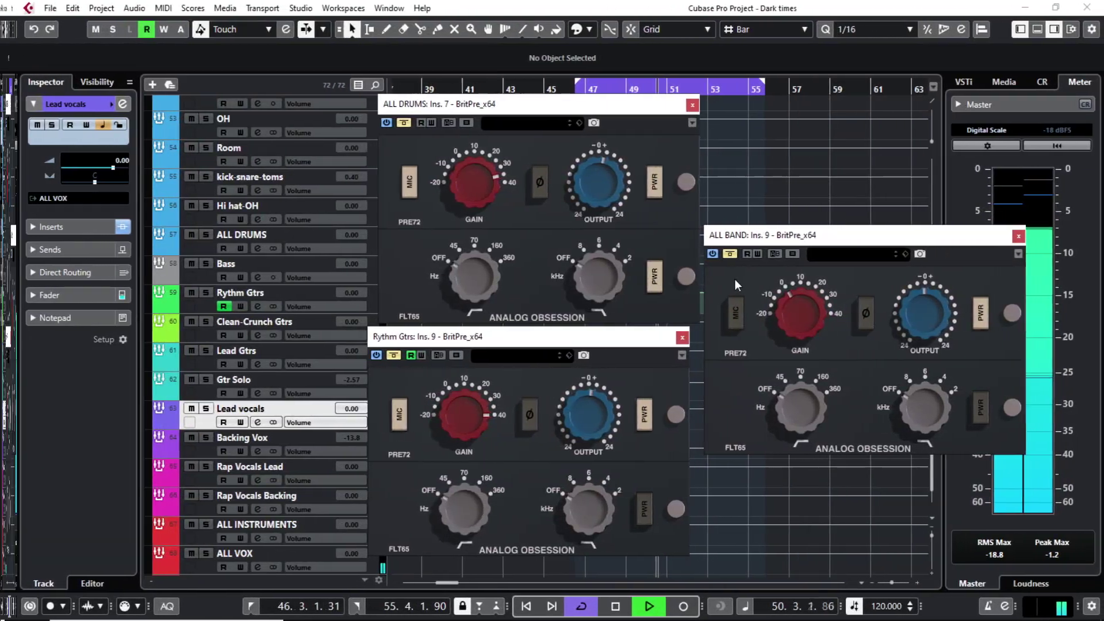
Turn off bypass on the ALL BAND BritPre and sweep its gain up to 40 dB, returning it to about 20 dB
drag(822, 246, 744, 247)
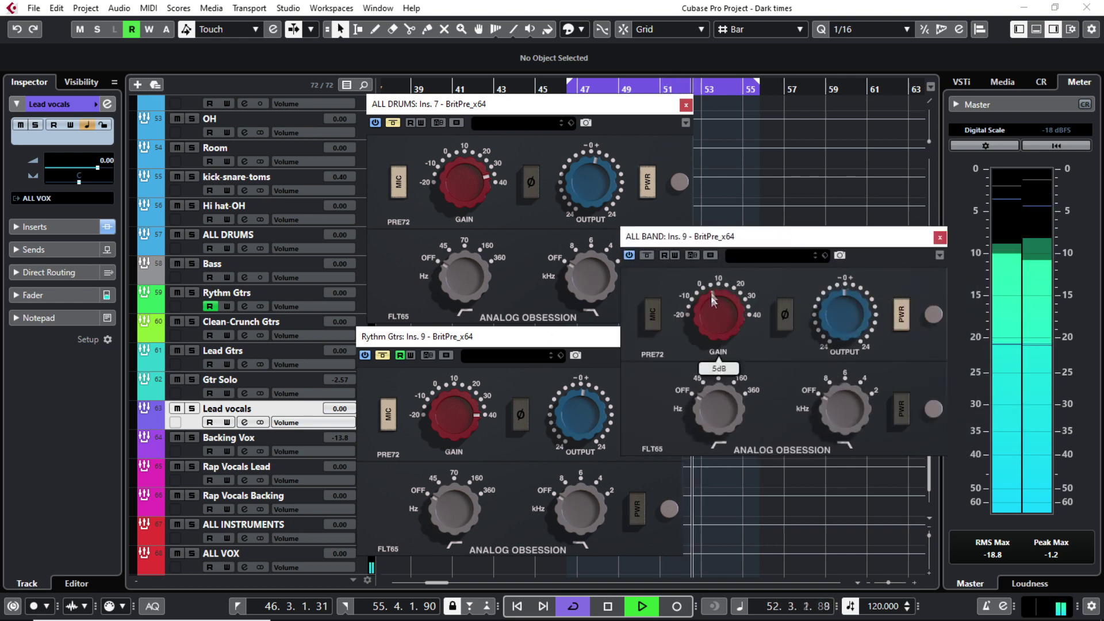
drag(712, 248, 717, 206)
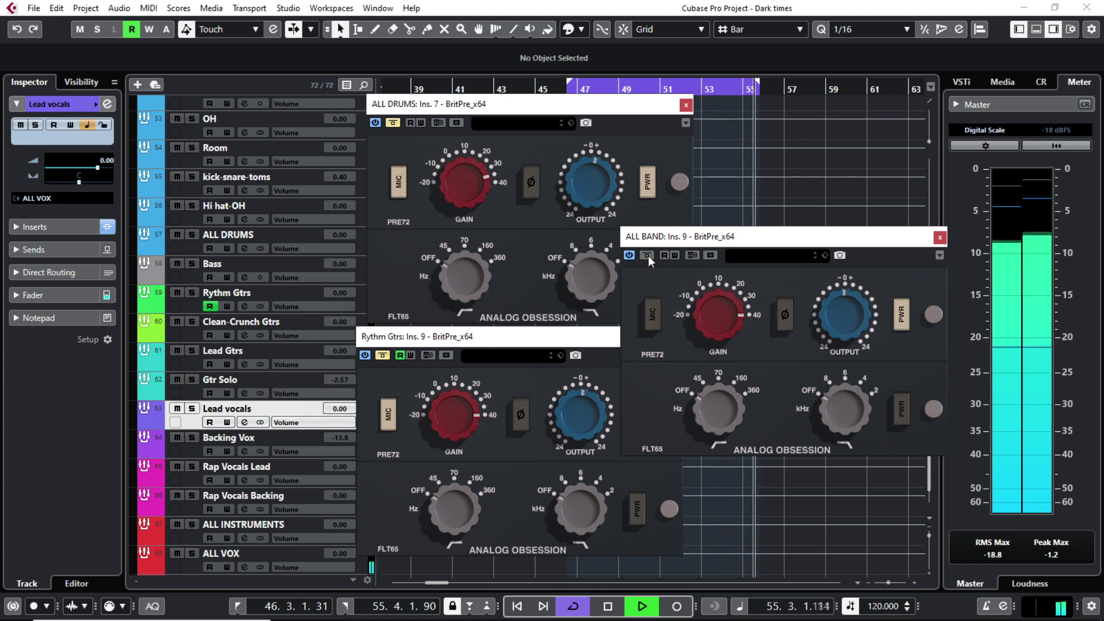
drag(718, 311, 720, 336)
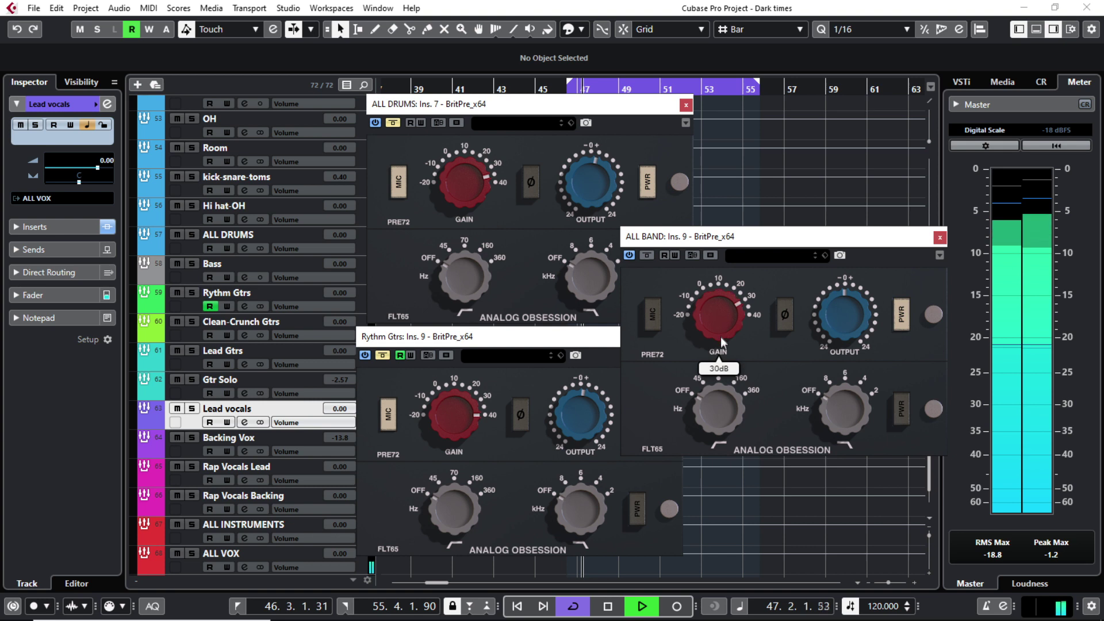
drag(711, 384, 711, 388)
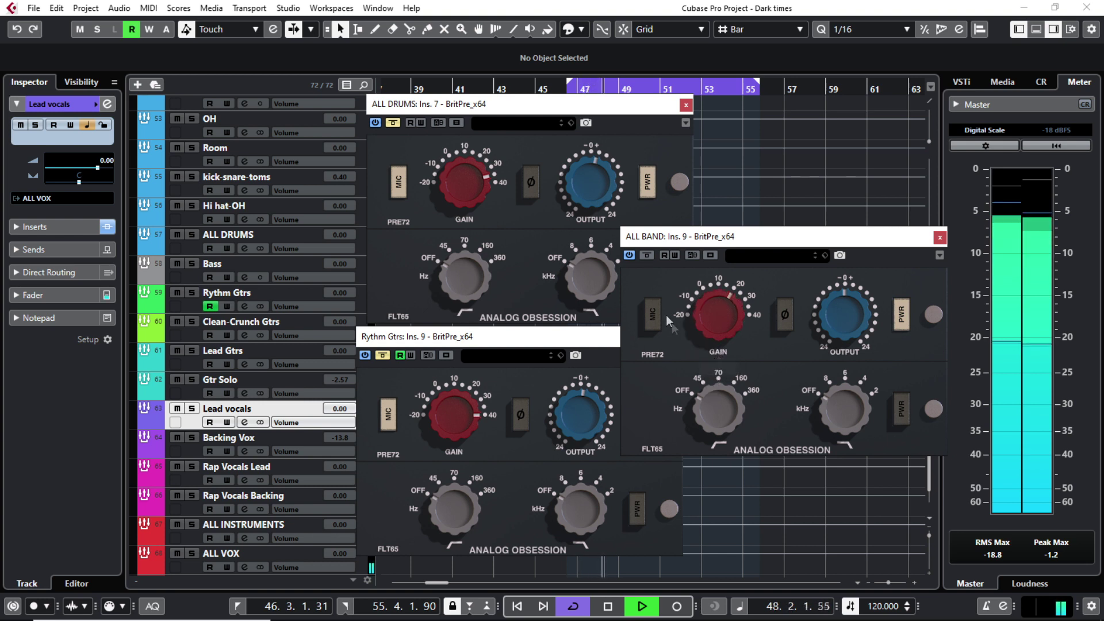
Enable MIC mode on the ALL BAND BritPre, push its gain to 40 dB, settle near 30 dB and compare it with bypass
drag(720, 312, 727, 259)
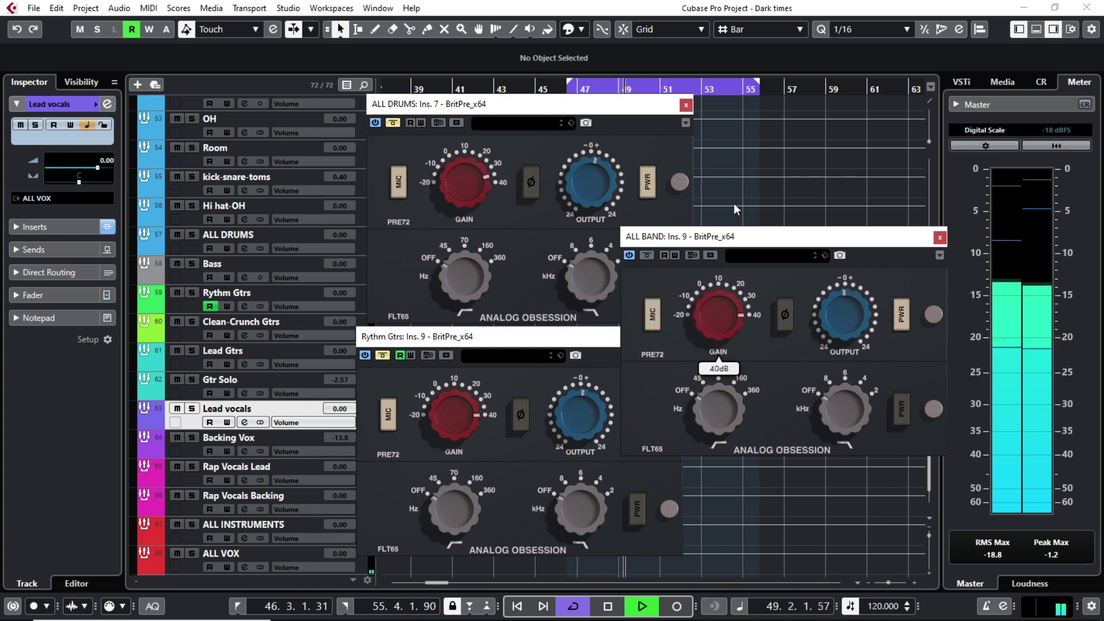
drag(724, 302, 727, 308)
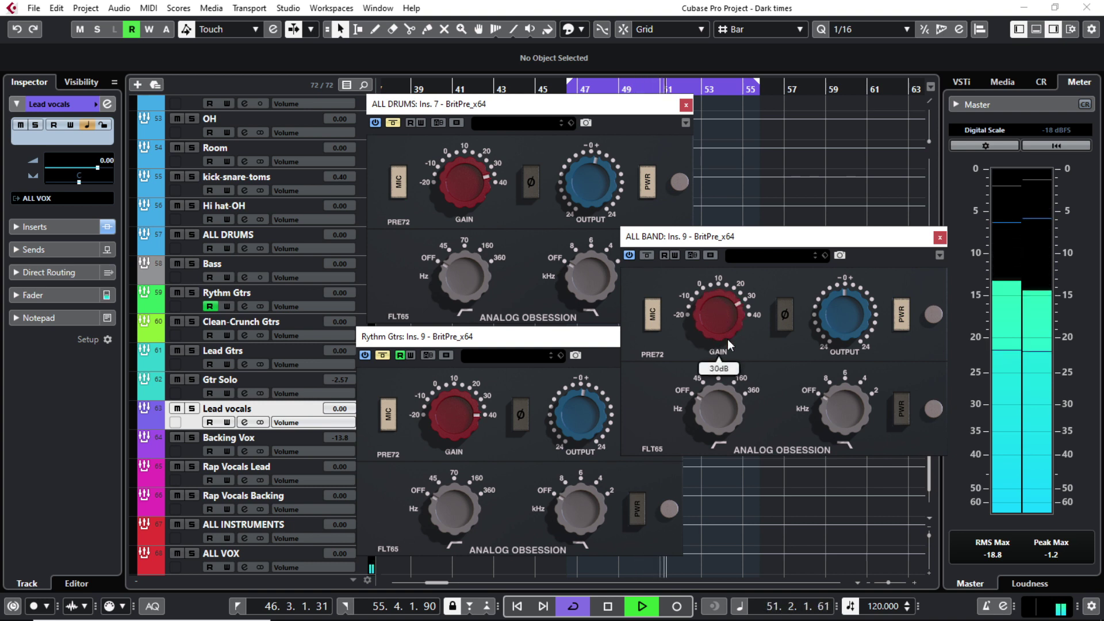
click(643, 253)
click(643, 254)
mouse_move(707, 296)
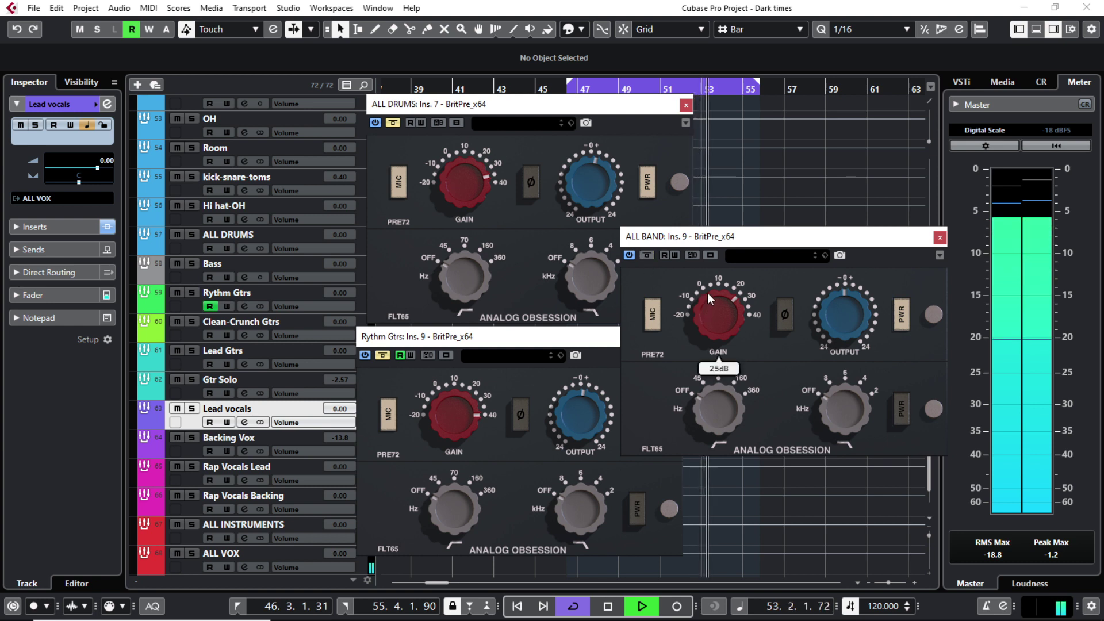
click(647, 254)
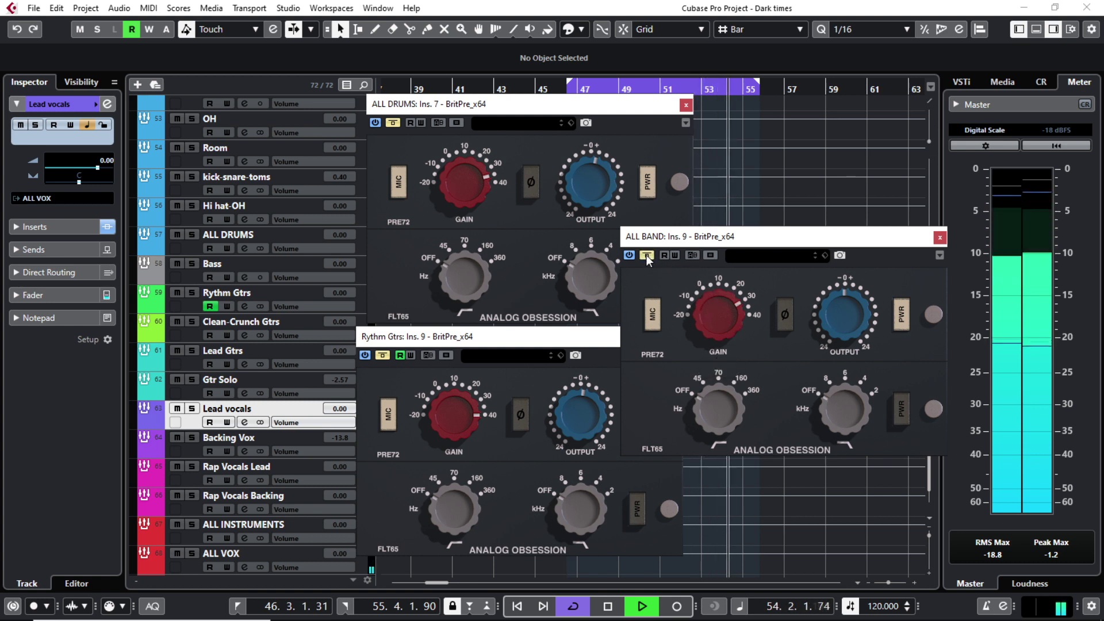
click(646, 254)
Fine-tune the ALL BAND BritPre gain around 30 dB, raise its output slightly above 0 and compare it with bypass
mouse_move(722, 283)
drag(721, 283, 721, 256)
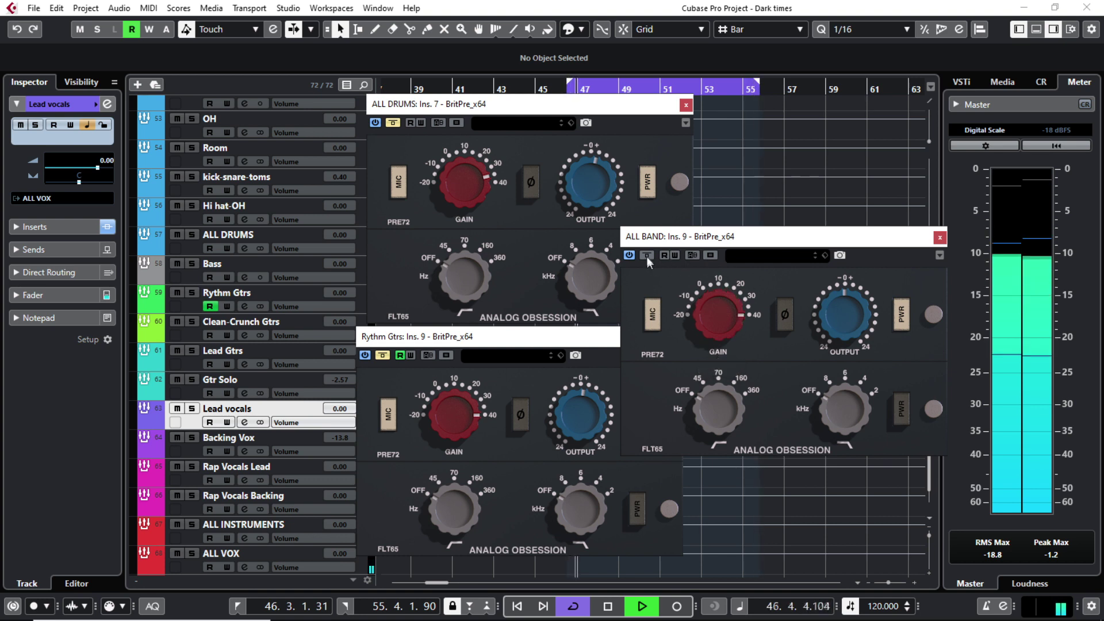
drag(708, 301, 709, 333)
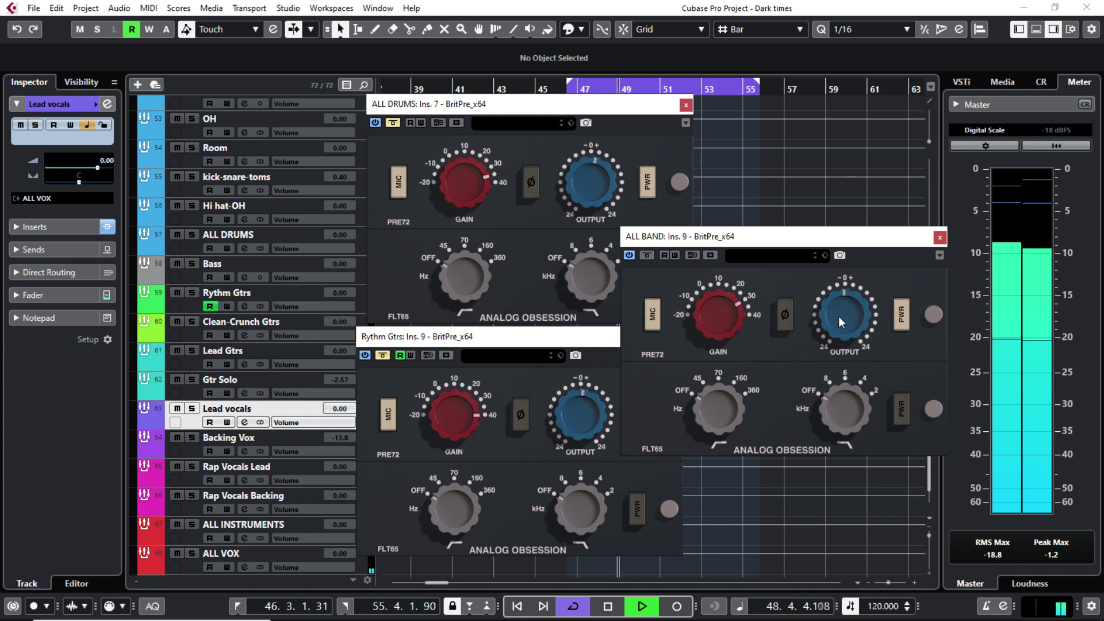
drag(839, 318, 840, 309)
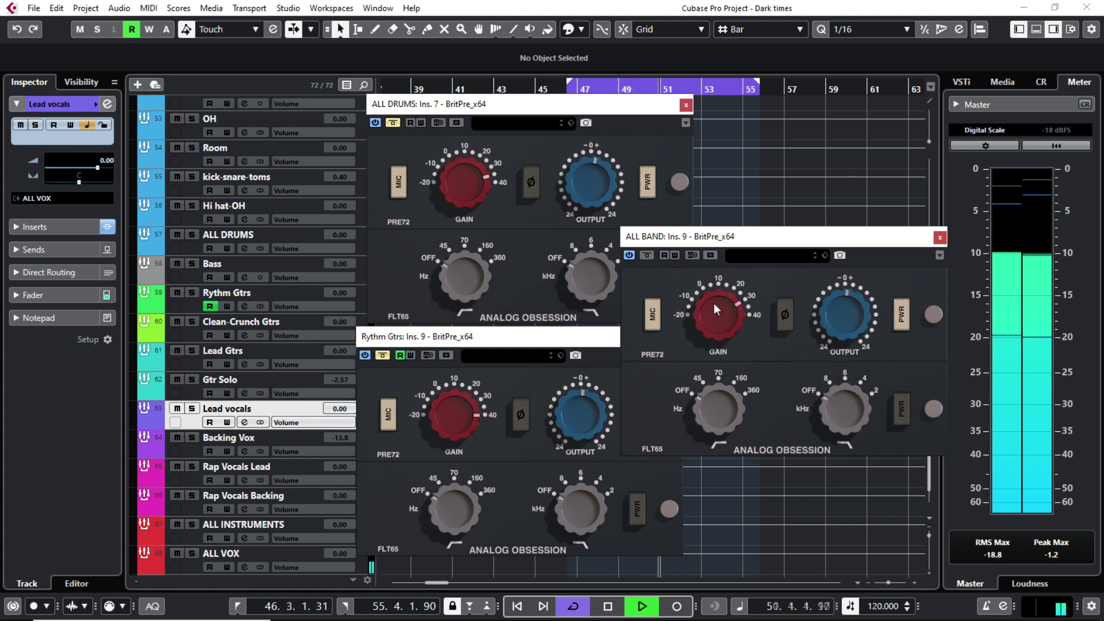
click(647, 257)
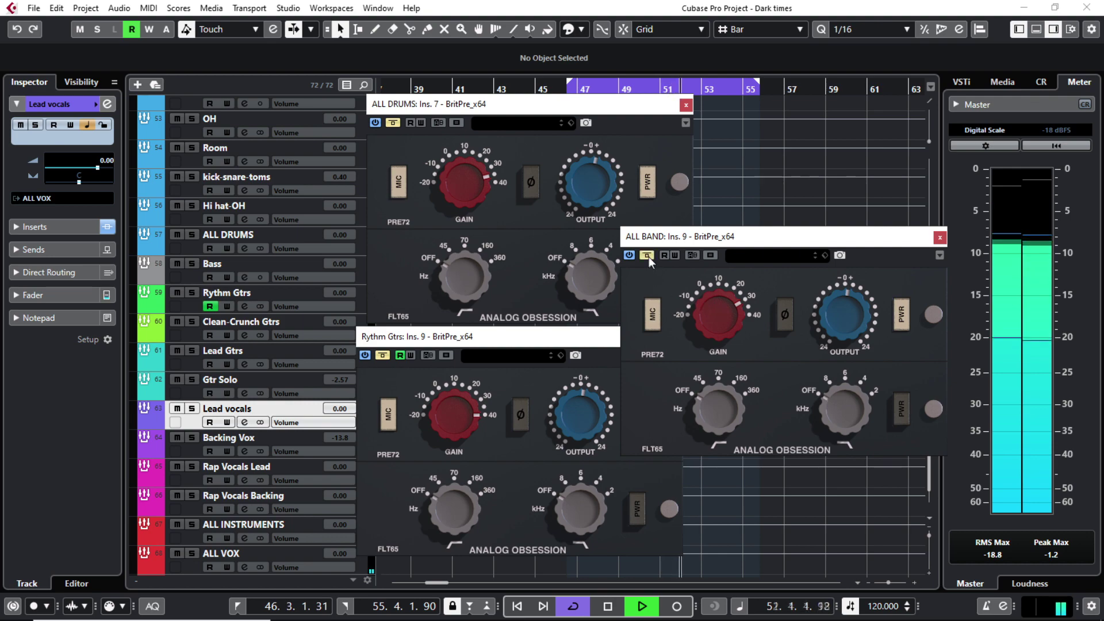
click(647, 257)
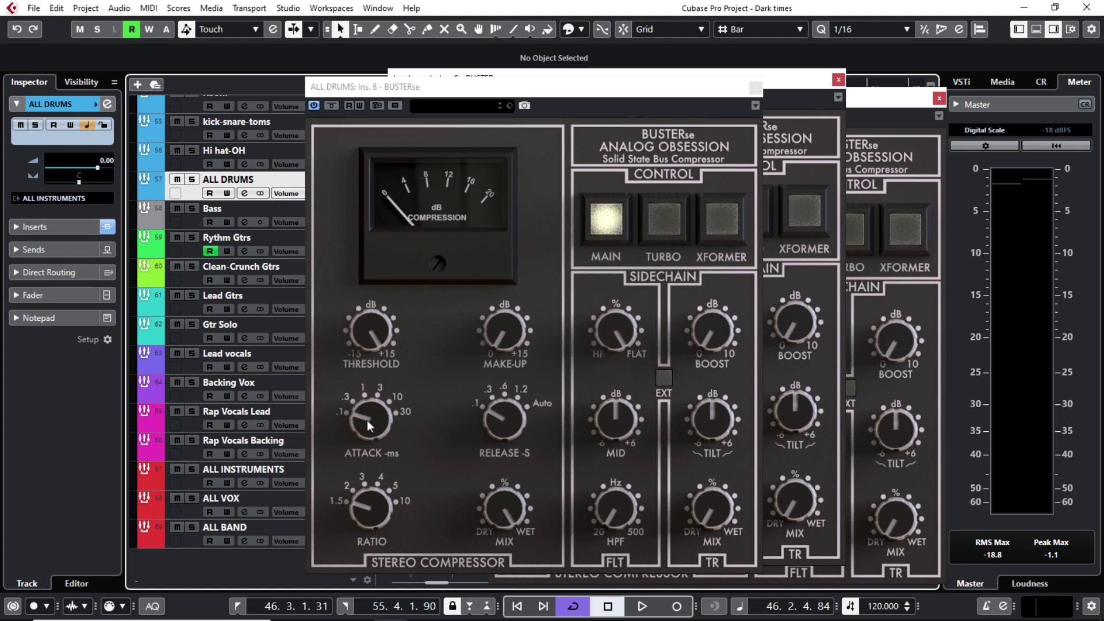
Set the ALL DRUMS BUSTERse compressor to a 30 ms attack and a ratio of 4, keeping its window in front
drag(378, 425, 360, 253)
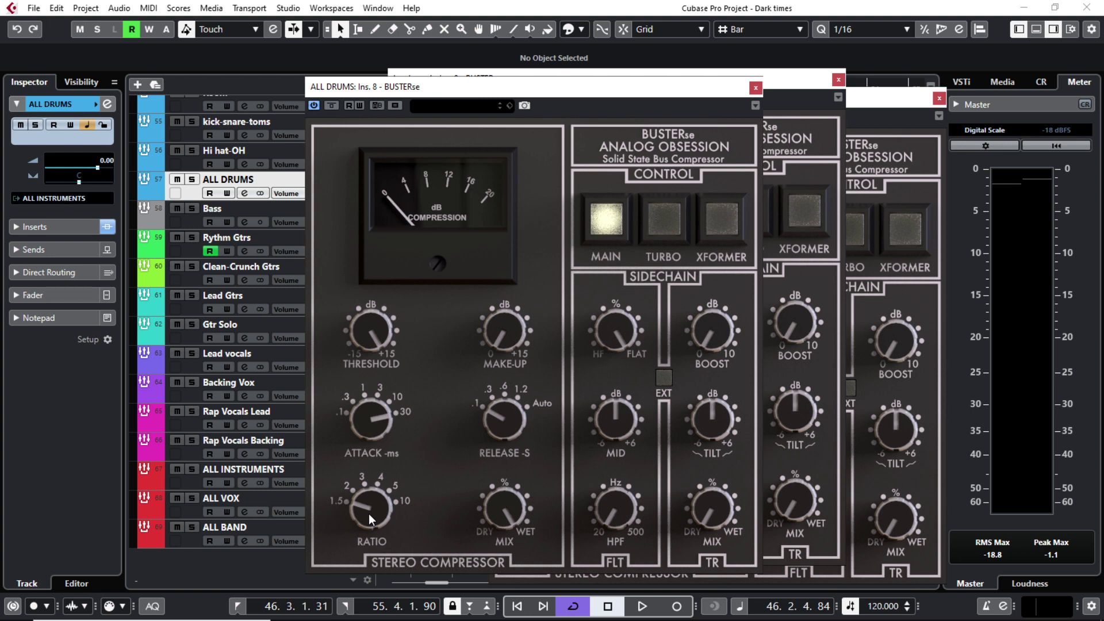
drag(368, 513, 379, 406)
click(786, 85)
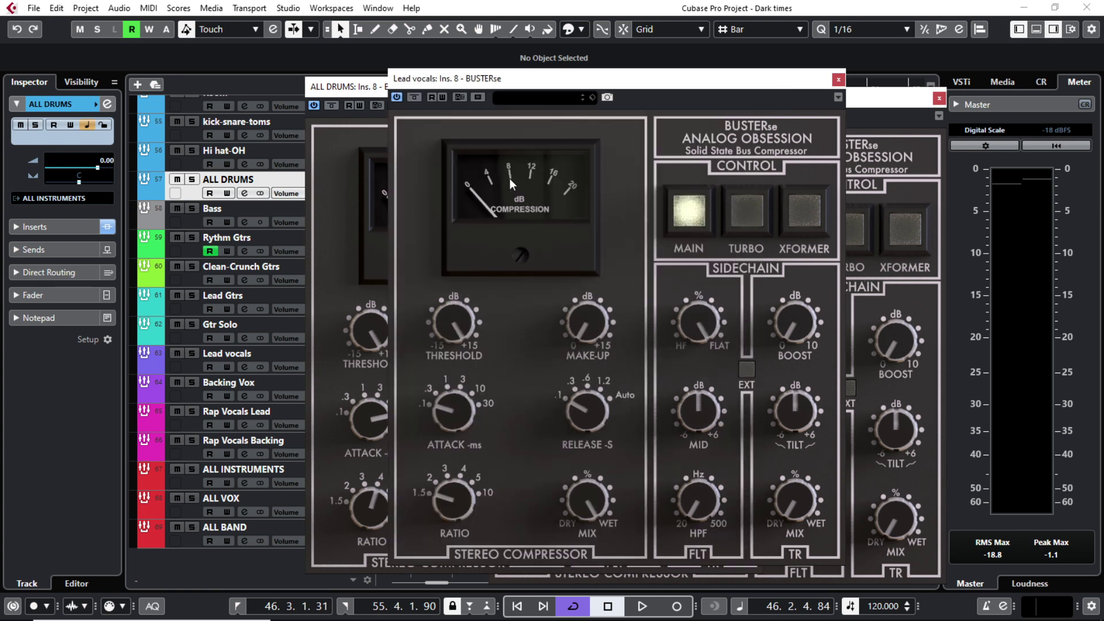
click(364, 93)
Start playback, solo ALL DRUMS and lower its BUSTERse threshold towards -15 dB
key(space)
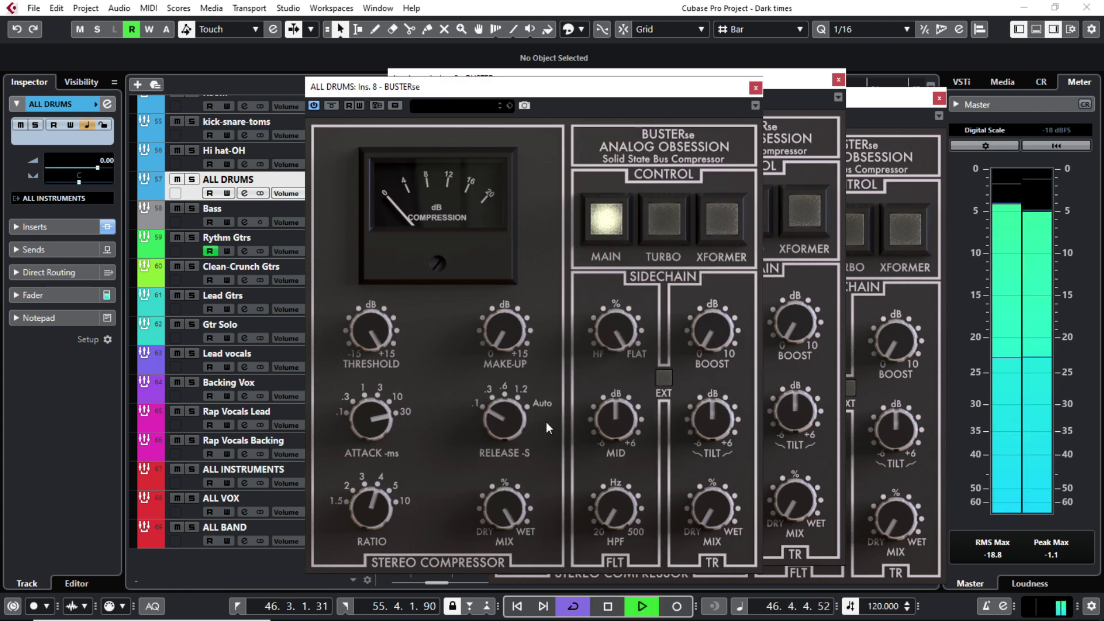
key(s)
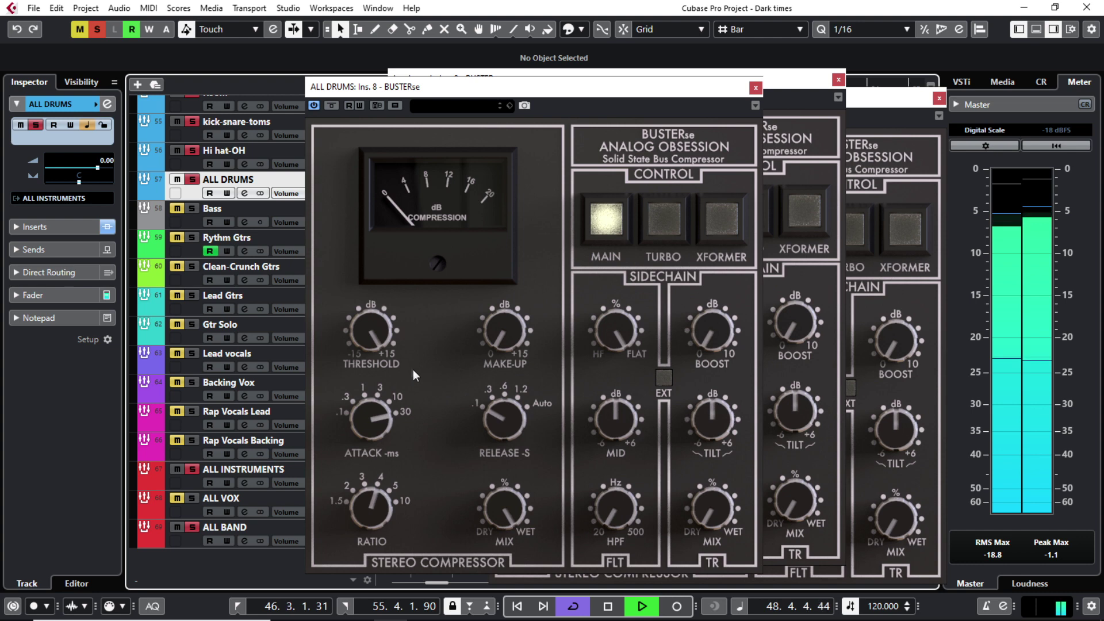
drag(385, 332, 388, 532)
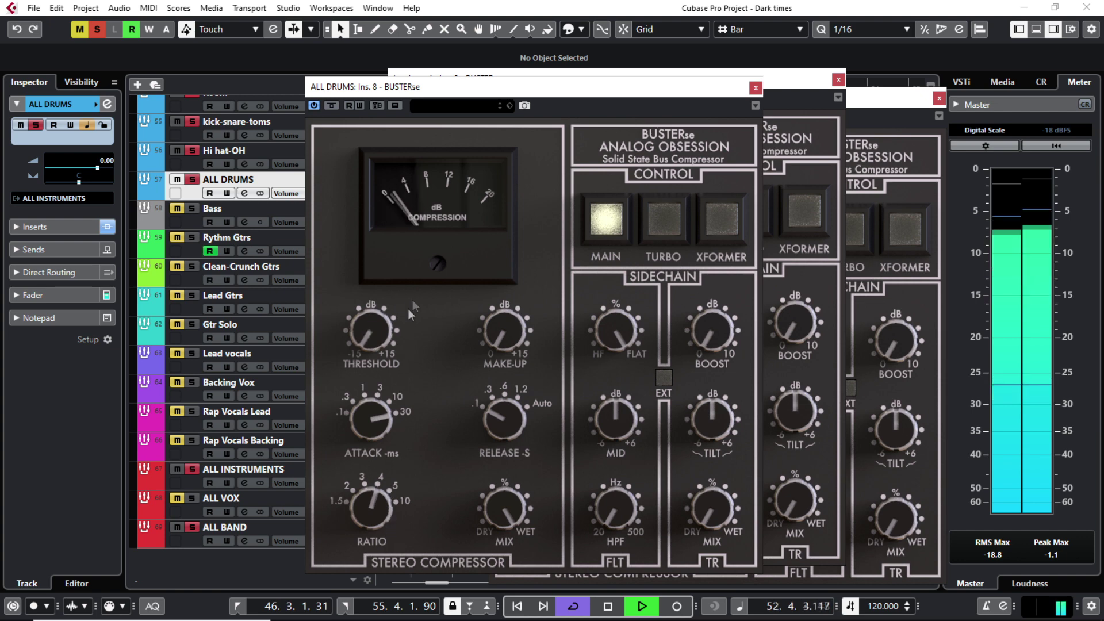
Raise the make-up gain of the ALL DRUMS BUSTERse to match levels, comparing it with bypass on the soloed drums
click(332, 106)
click(332, 105)
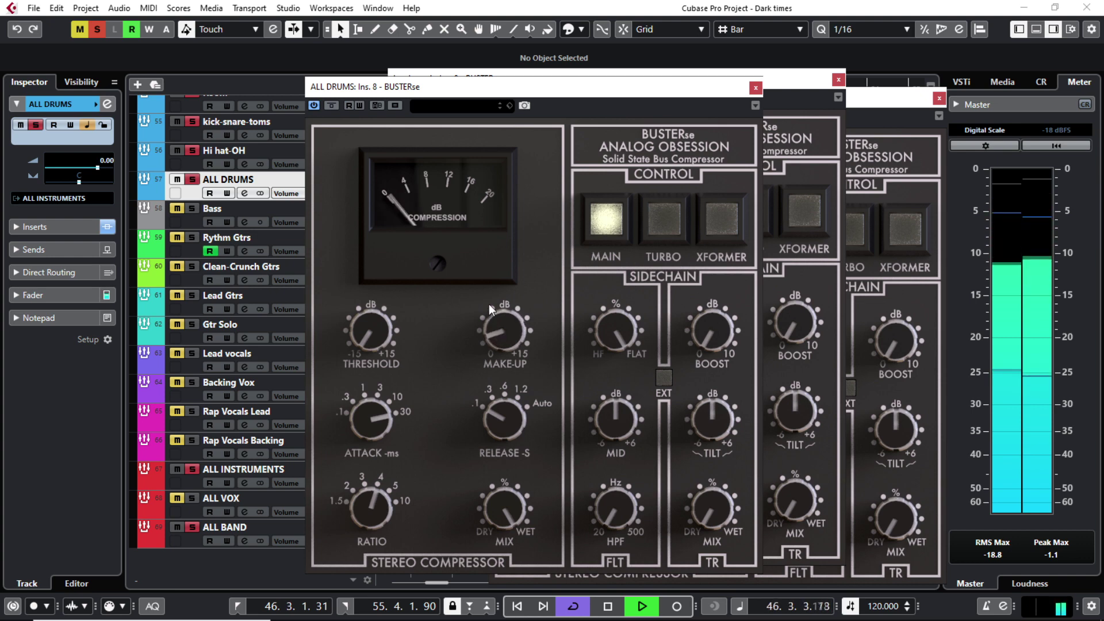
click(331, 105)
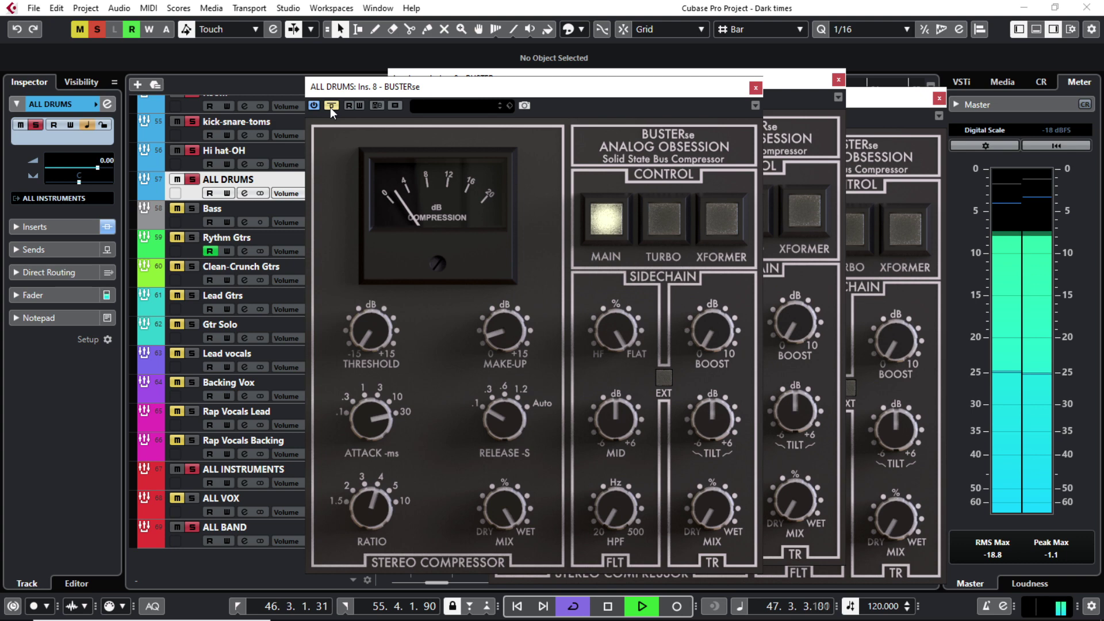
click(331, 106)
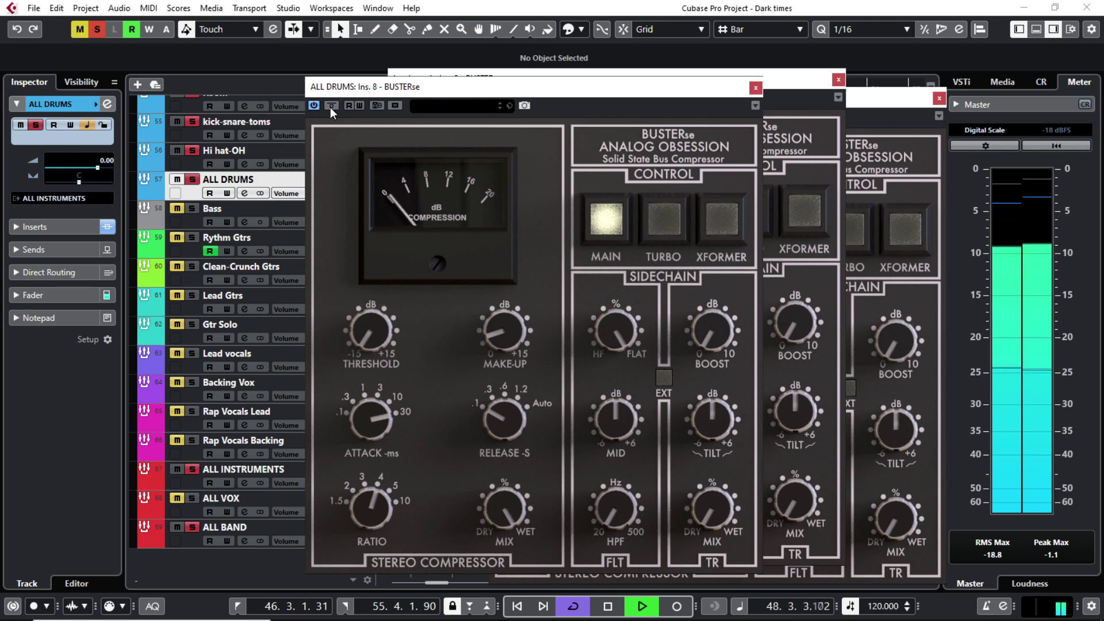
drag(488, 332, 487, 326)
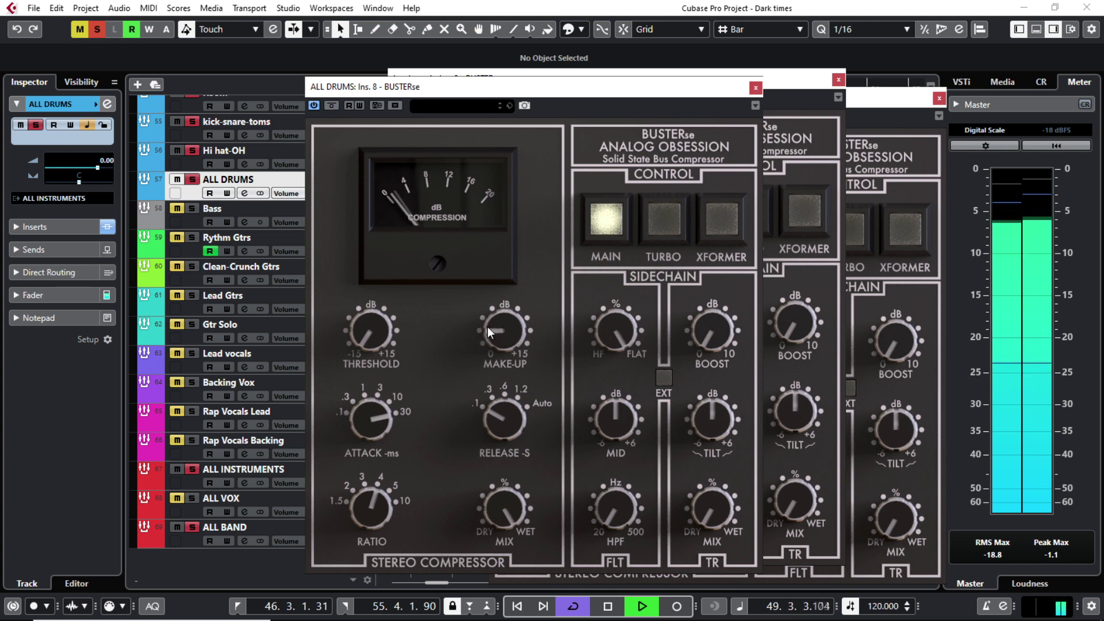
Unsolo ALL DRUMS, compare its BUSTERse with bypass in the full mix and trim its make-up gain slightly
click(192, 180)
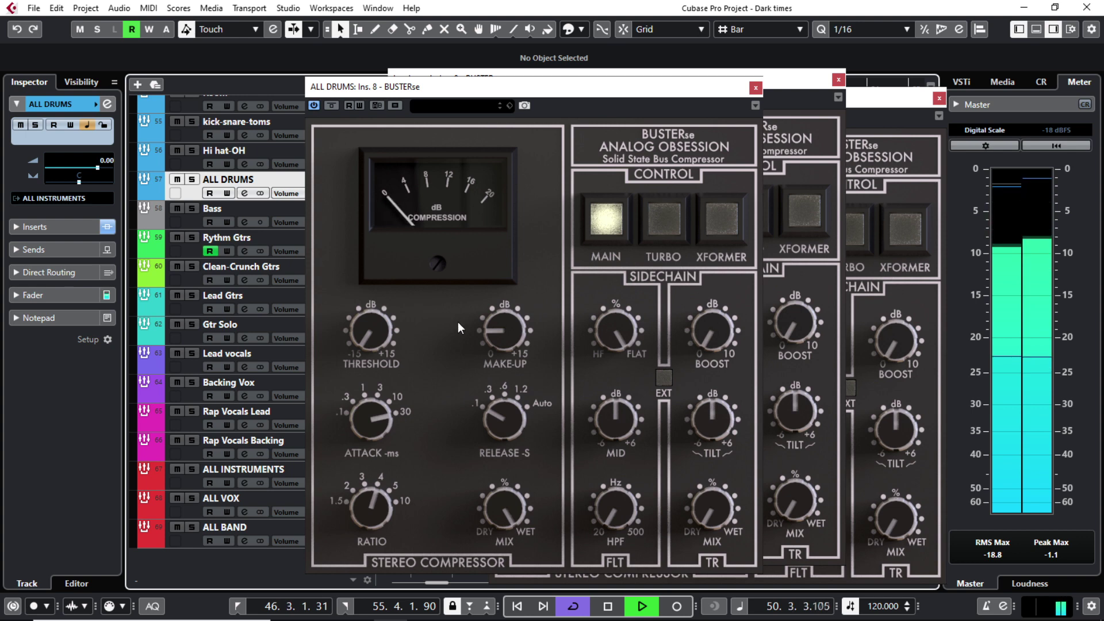
click(332, 106)
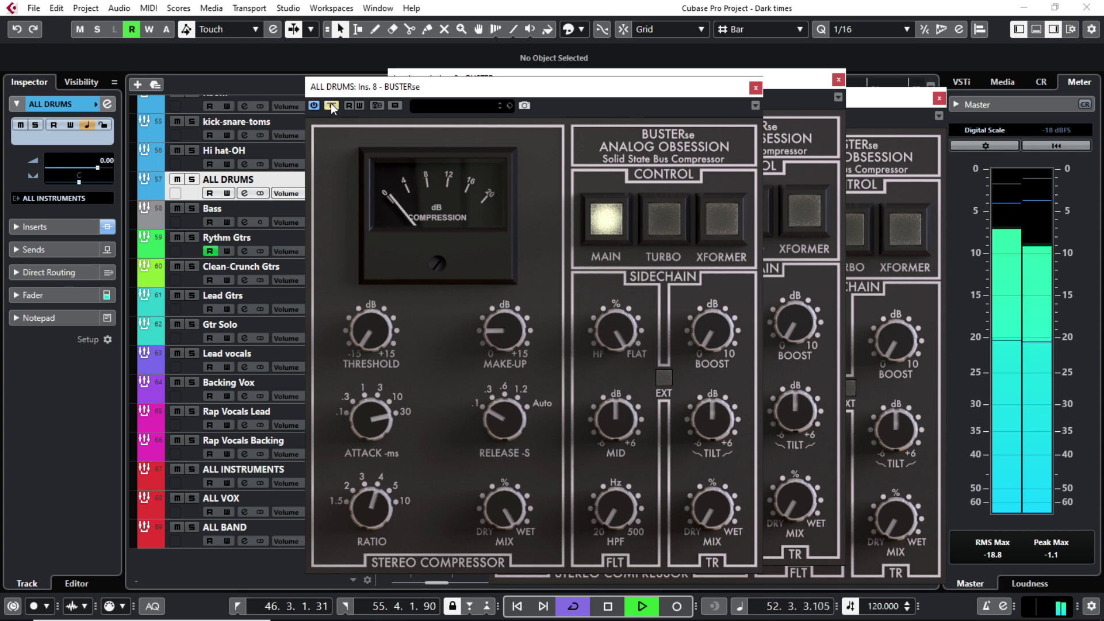
click(331, 106)
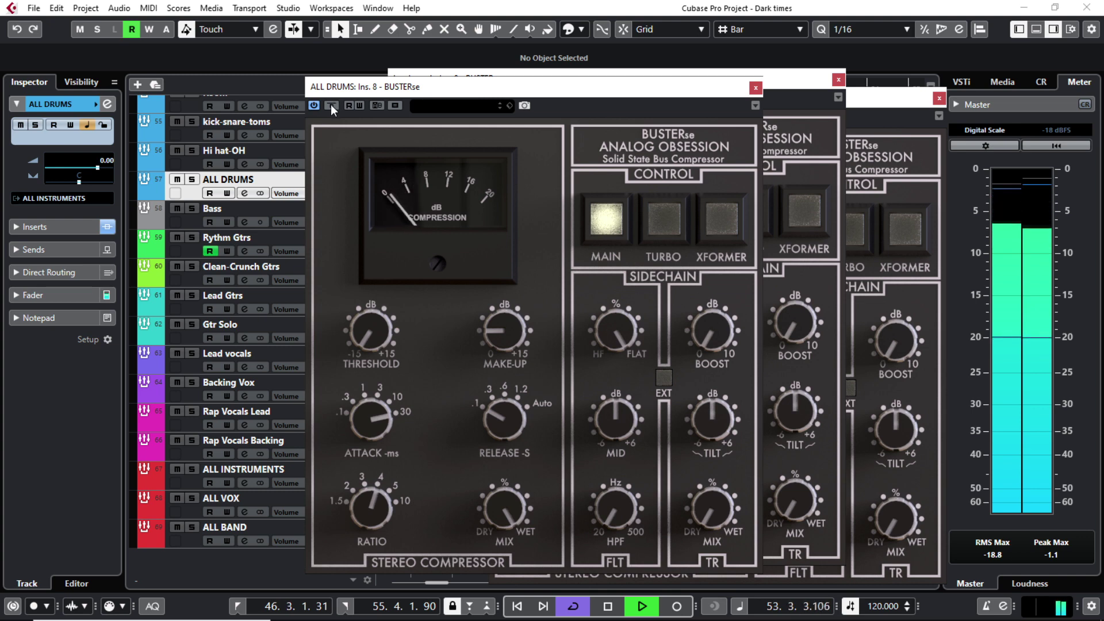
click(332, 105)
click(332, 105)
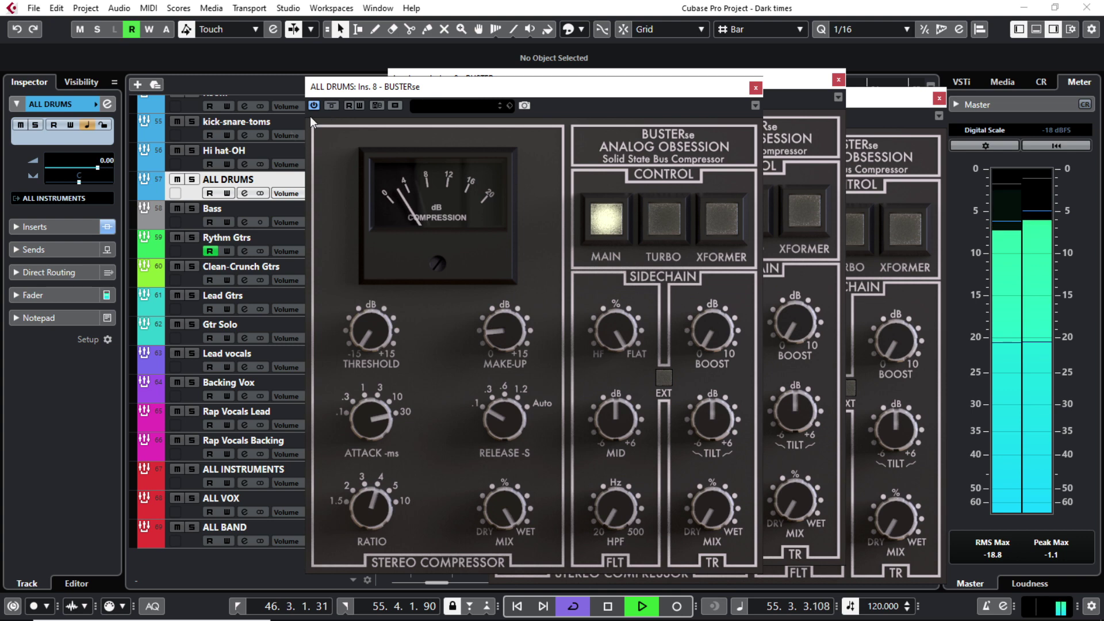
Solo ALL DRUMS briefly, return to the full mix and compare the drum compression with bypass again
click(194, 179)
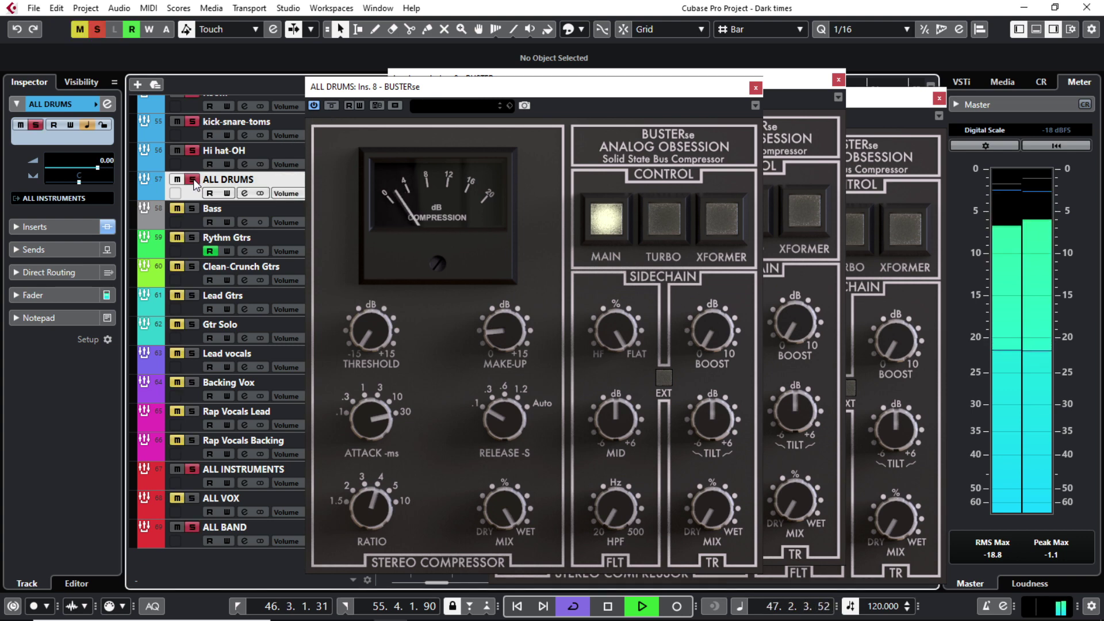
click(193, 178)
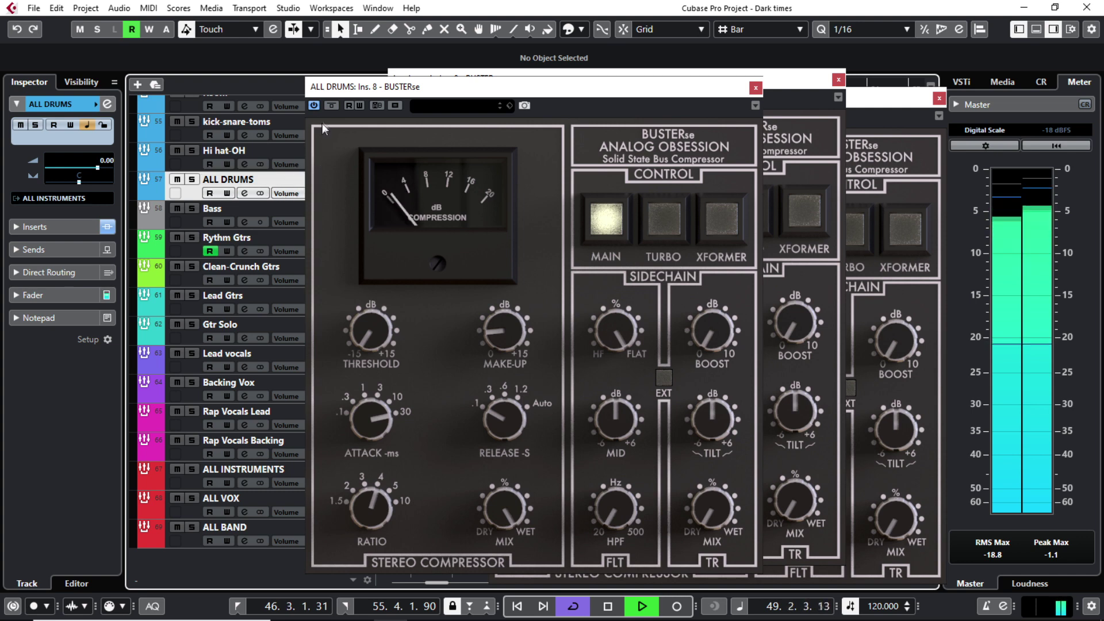
click(330, 106)
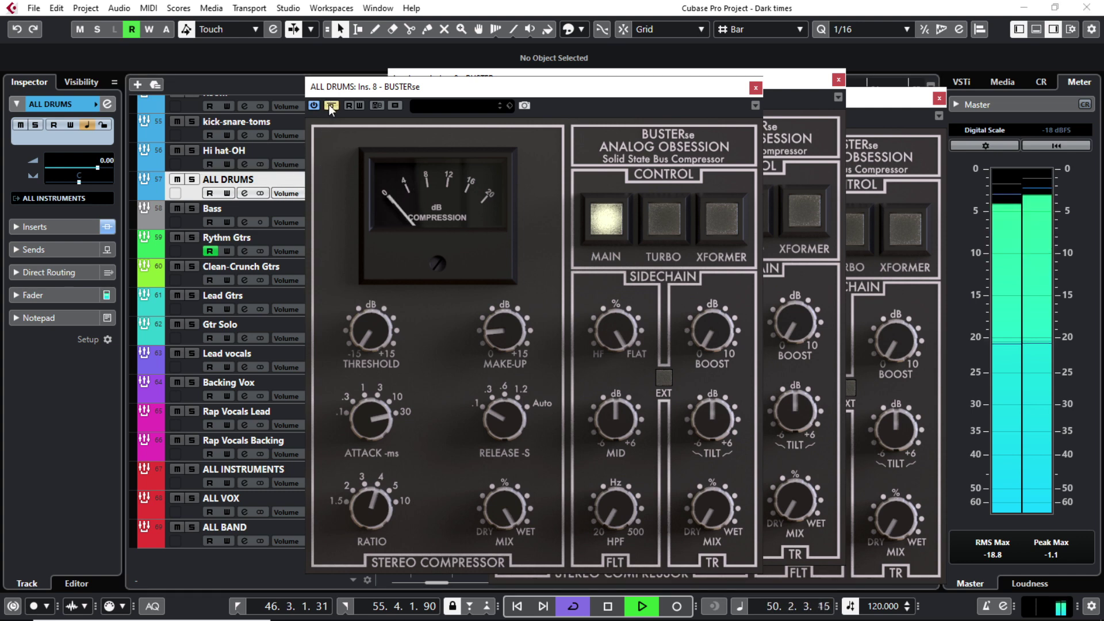
click(330, 105)
click(330, 105)
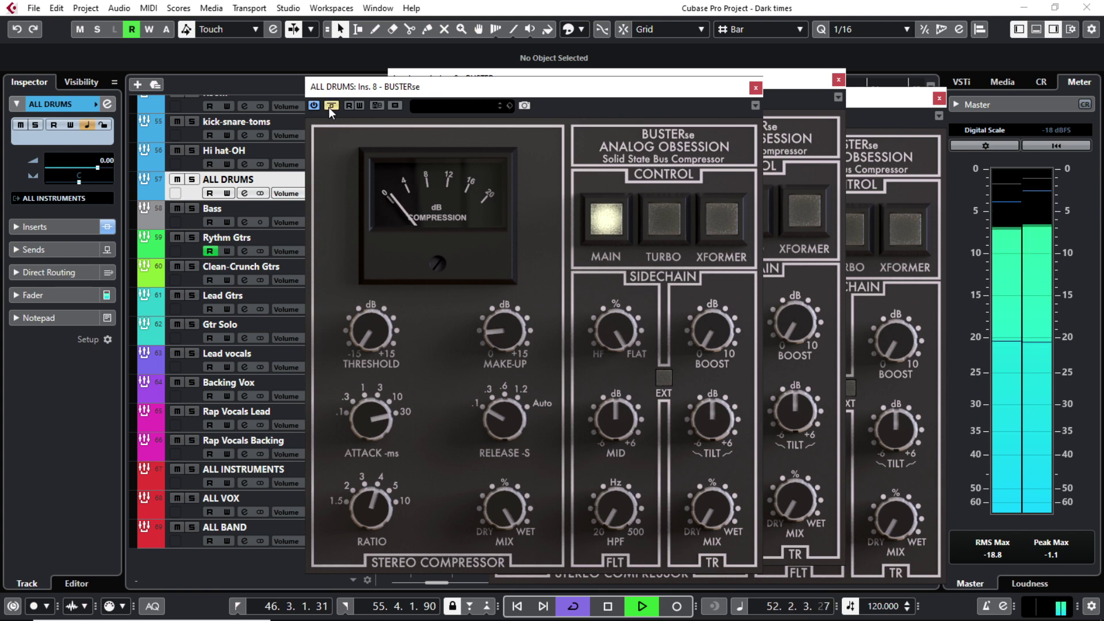
click(330, 106)
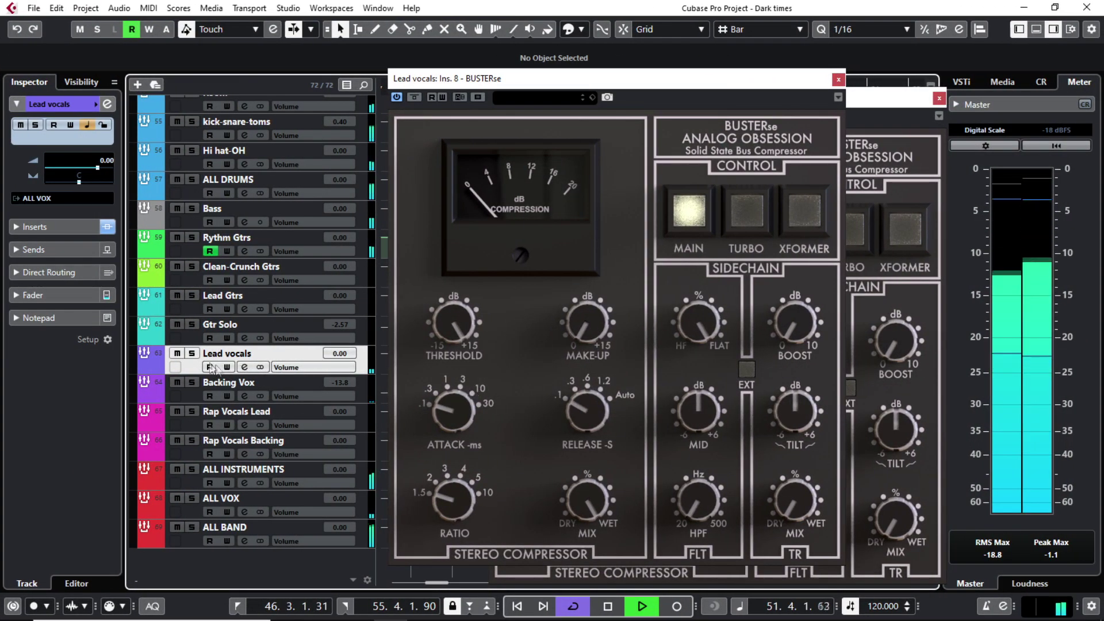
Solo Lead vocals and set its BUSTERse to a 10 ms attack, .6 s release and a ratio of 4
click(192, 353)
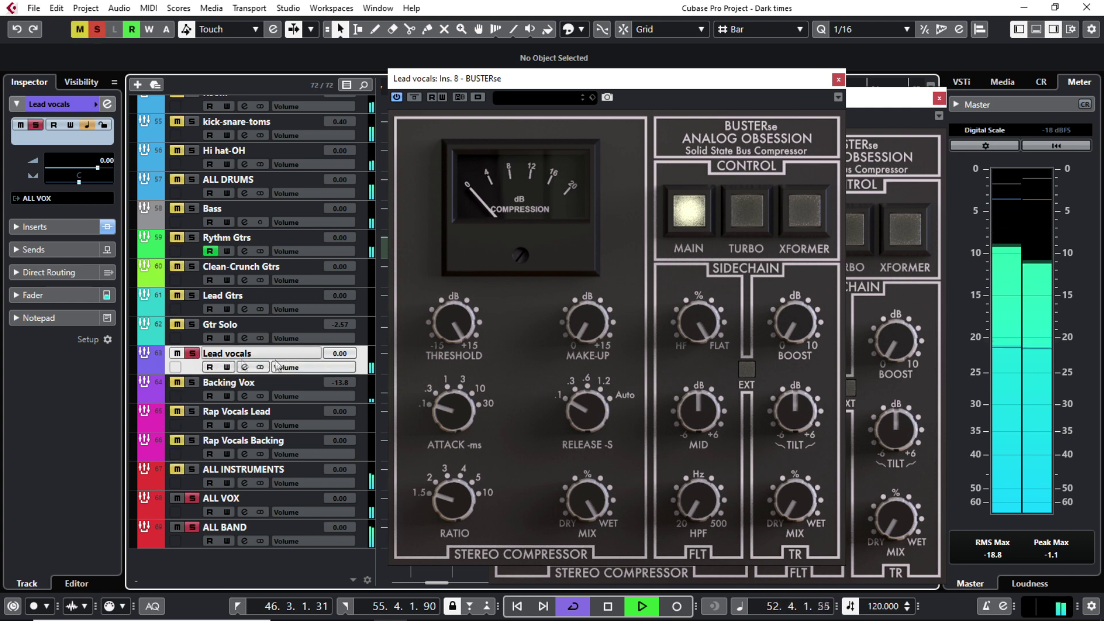
drag(461, 409, 474, 265)
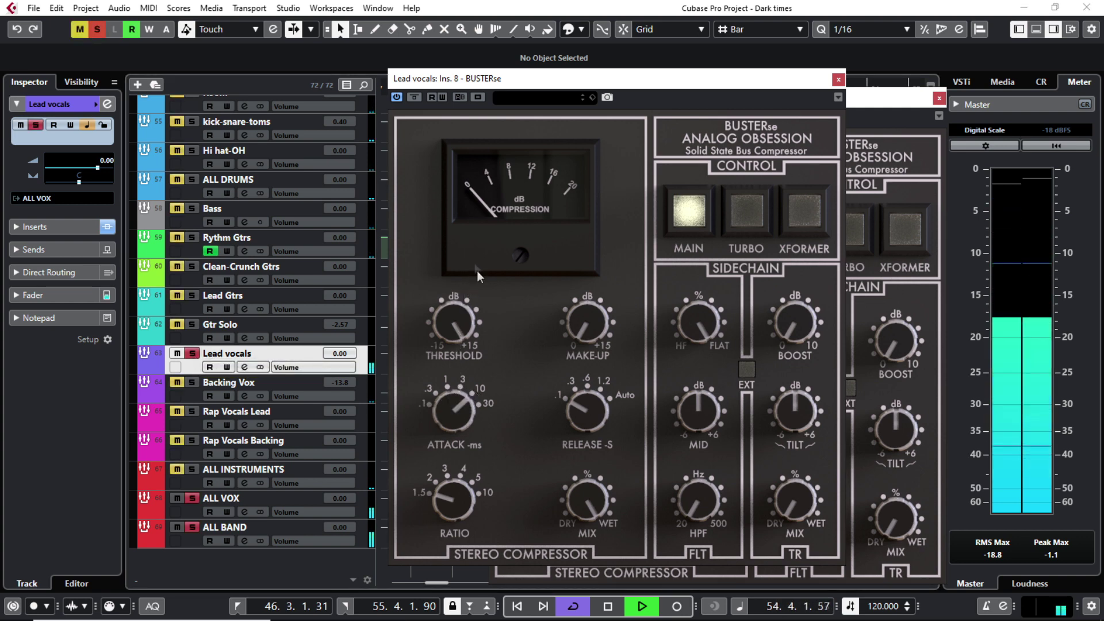
drag(588, 413, 603, 319)
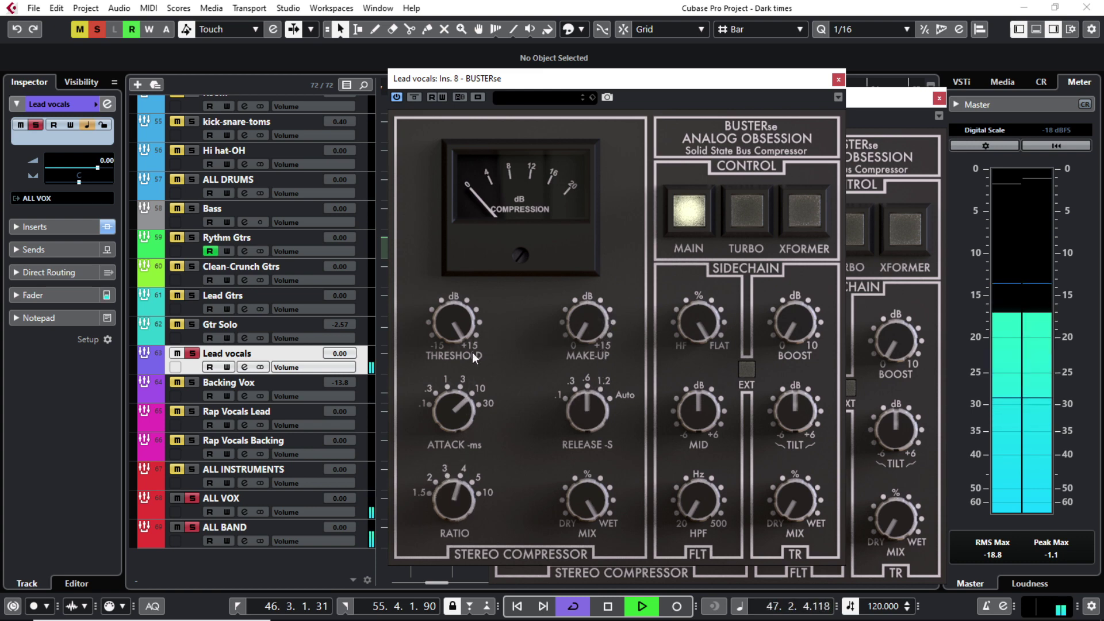
Lower the Lead vocals BUSTERse threshold, raise its make-up gain to compensate and compare with bypass
drag(458, 302, 465, 454)
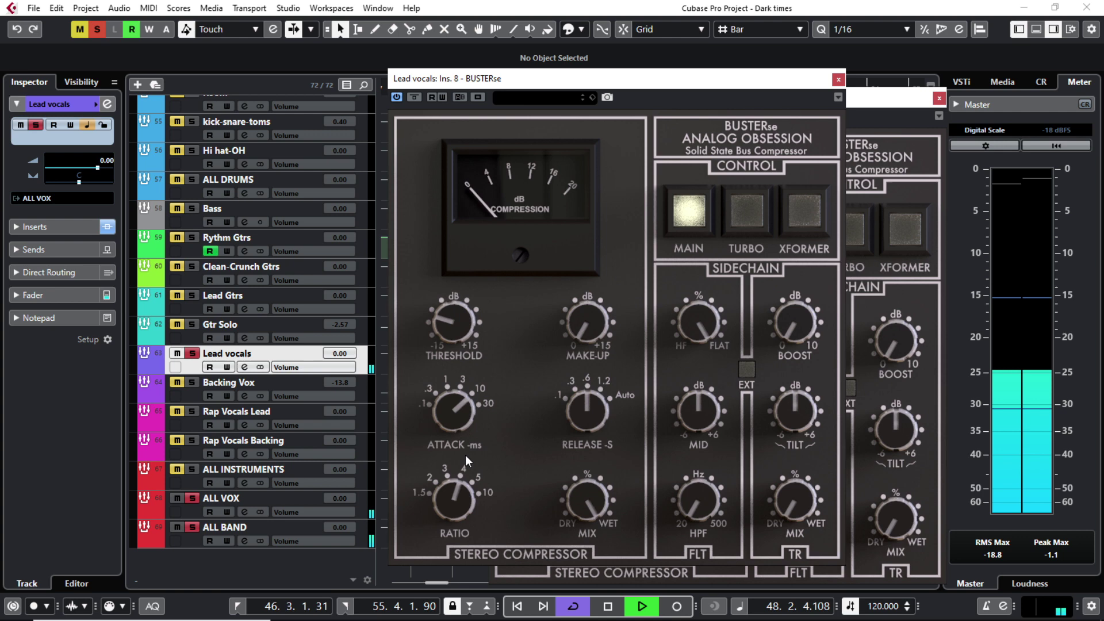
mouse_move(458, 330)
mouse_down()
mouse_move(454, 359)
mouse_move(457, 350)
mouse_up()
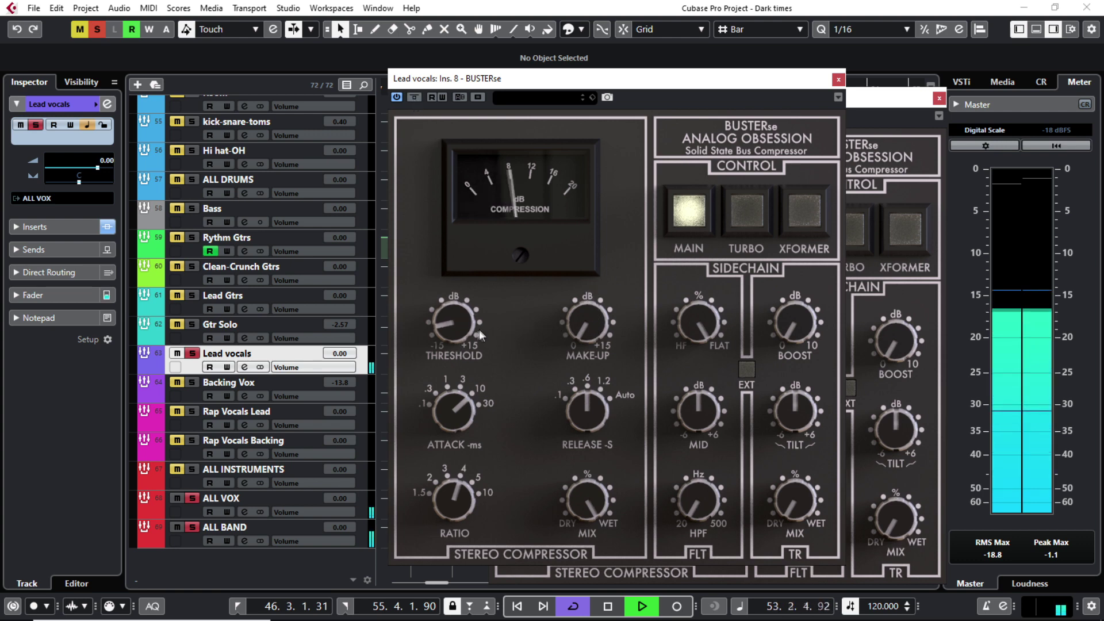
drag(592, 330, 596, 278)
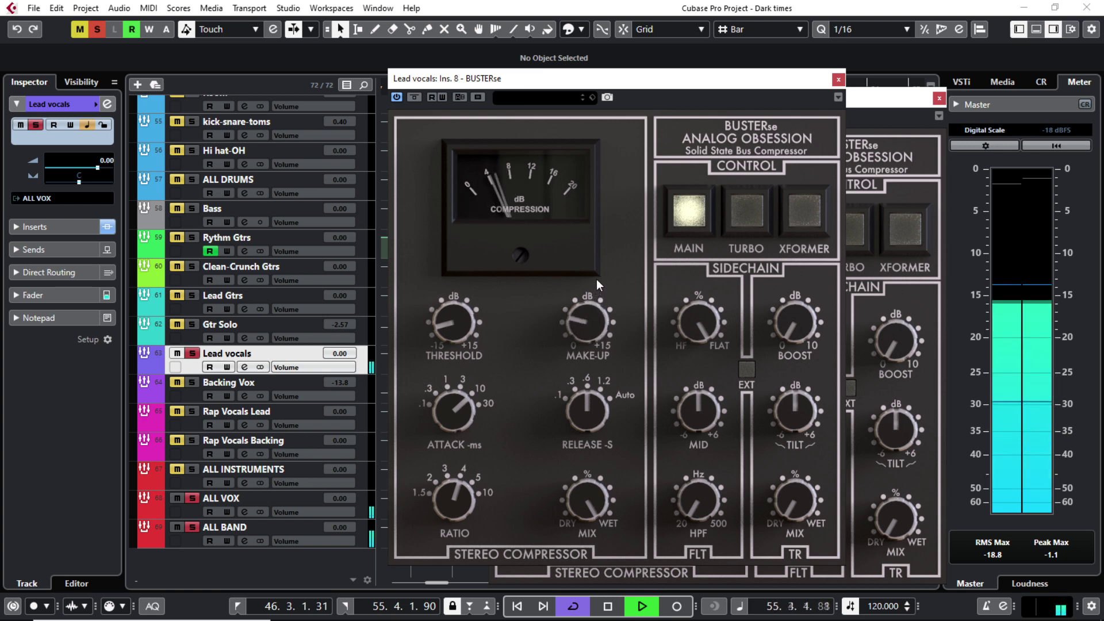
click(414, 96)
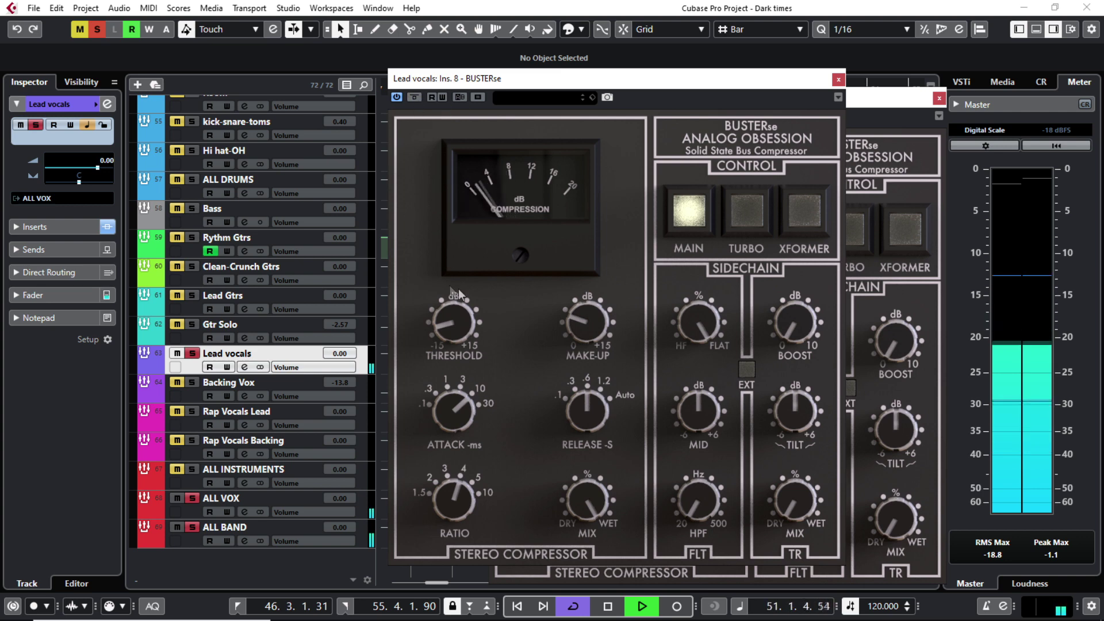
Unsolo Lead vocals and compare its BUSTERse with bypass in the full mix
click(193, 353)
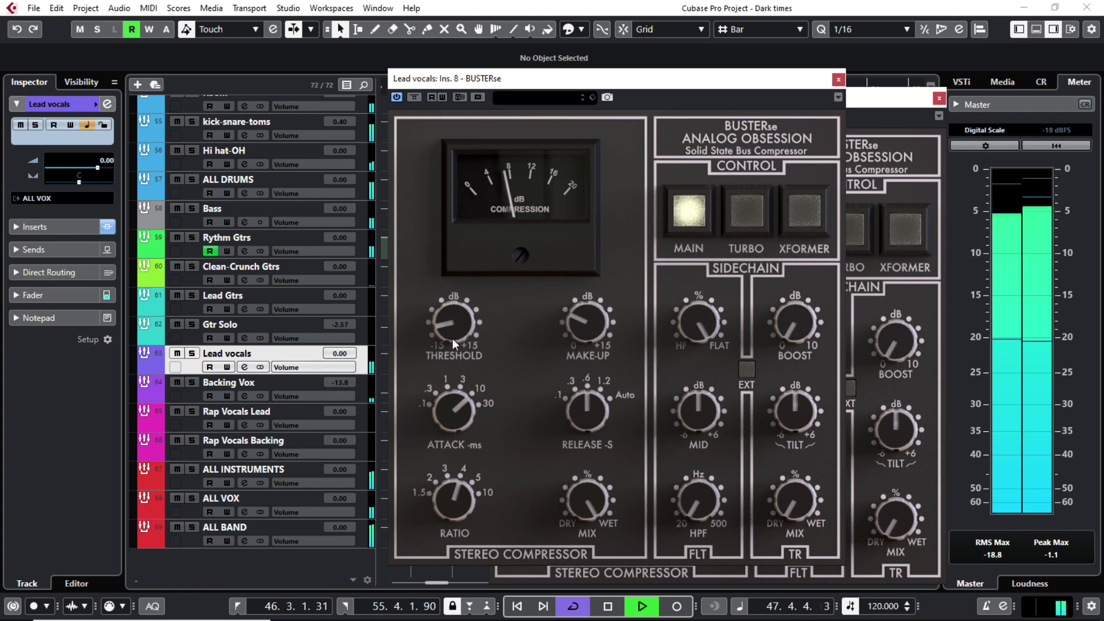
click(414, 97)
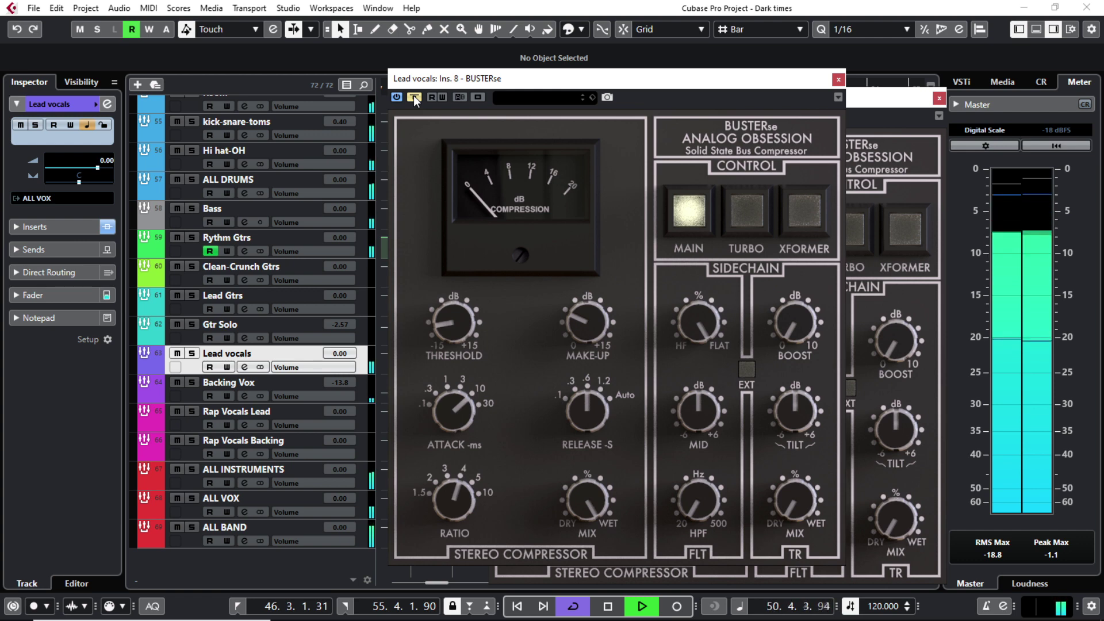
click(414, 97)
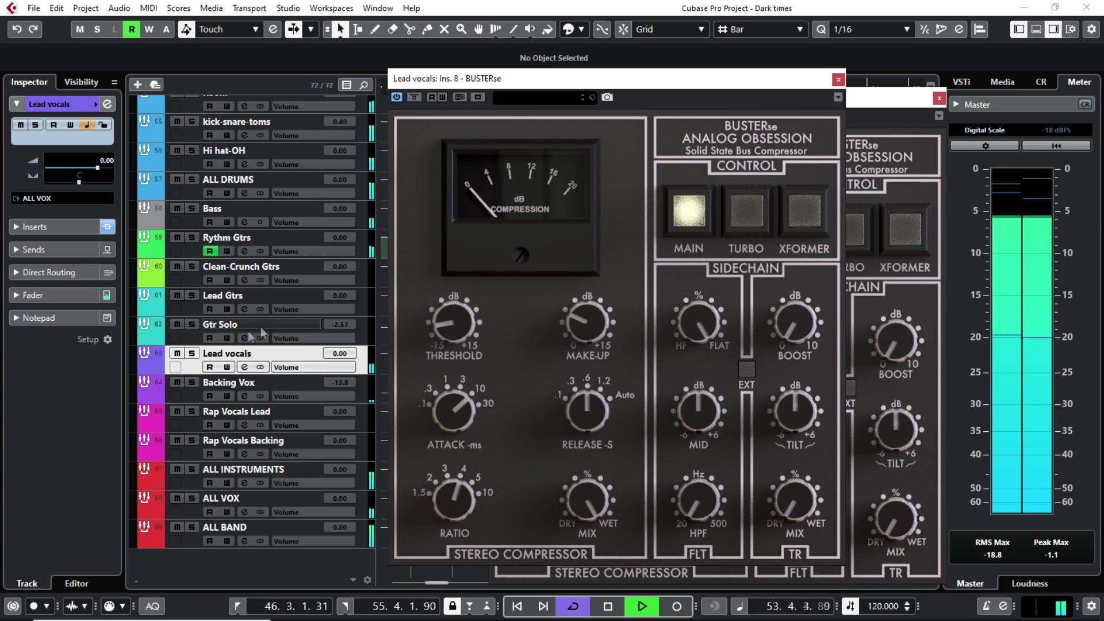
Compare the BUSTERse with bypass on soloed Lead vocals, raise its make-up gain slightly and unsolo the track
key(s)
click(414, 96)
click(414, 97)
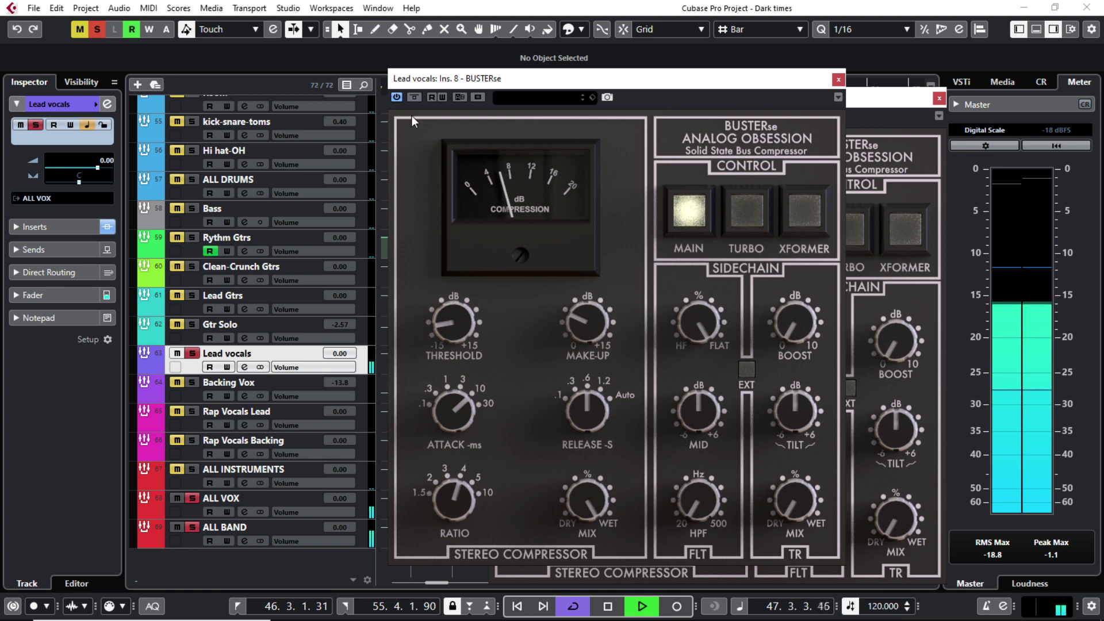
click(416, 95)
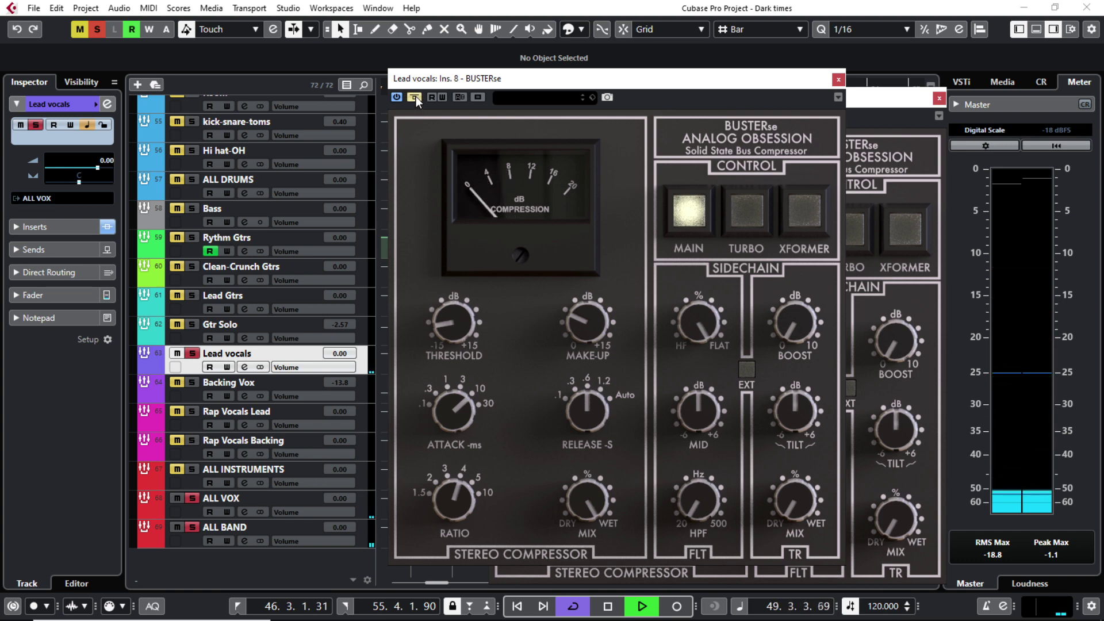
click(416, 96)
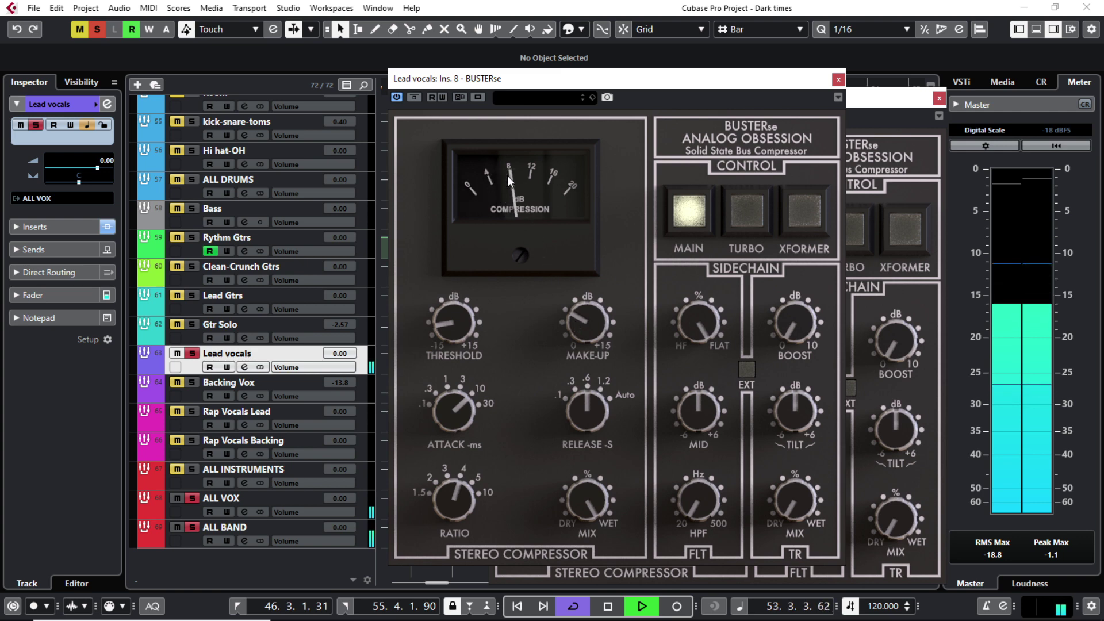
click(192, 353)
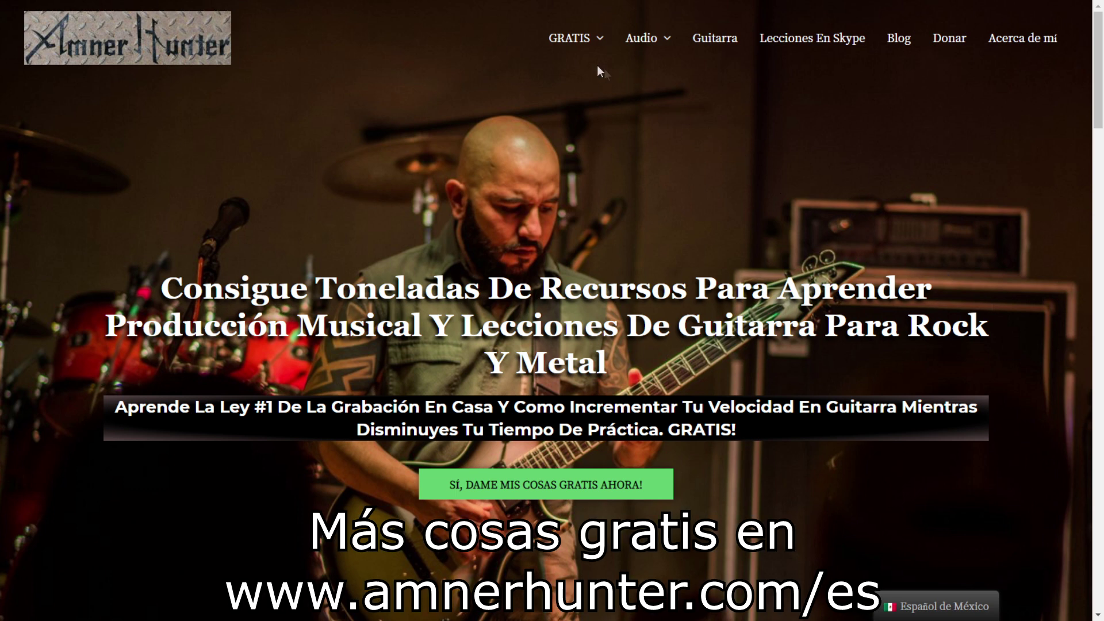
Switch to the amnerhunter.com website and reveal its GRATIS options
mouse_move(586, 41)
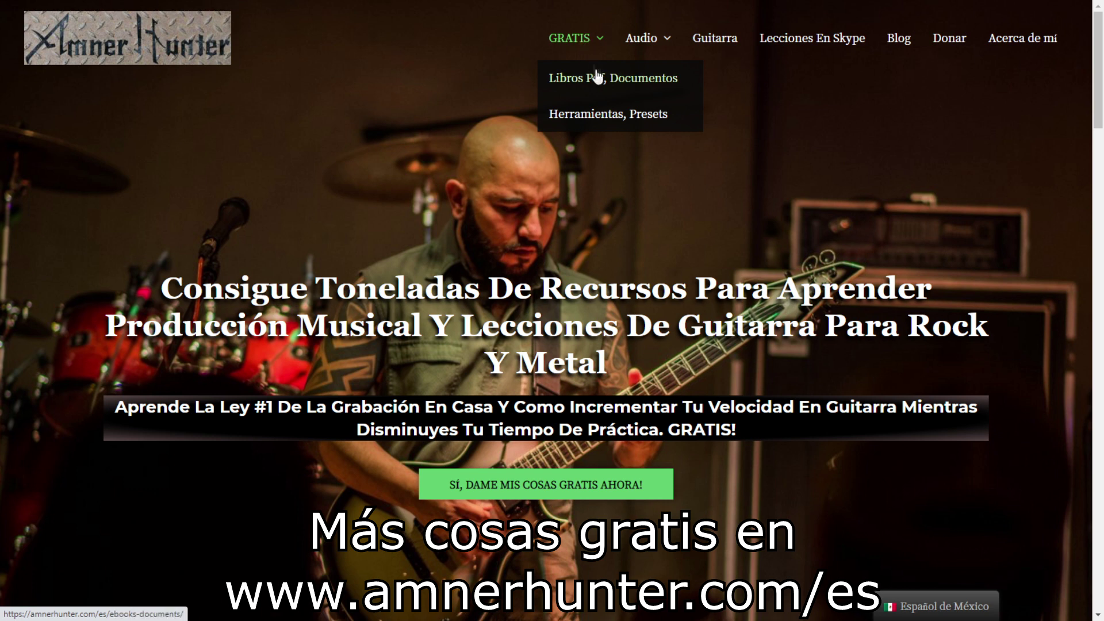